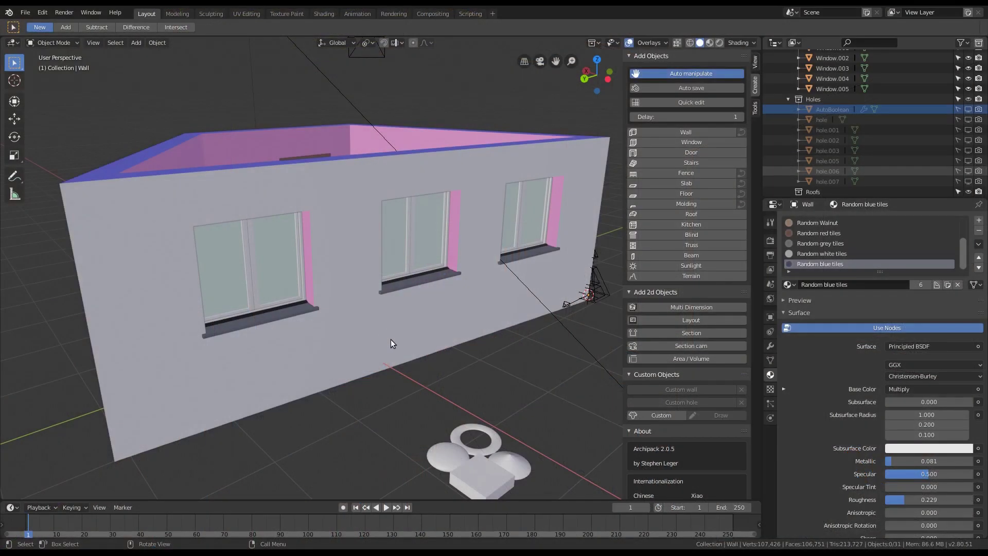
# Select the Archipack wall so its Finish panel with inside and outside set to None appears
pyautogui.click(391, 340)
pyautogui.moveTo(458, 313); pyautogui.dragTo(456, 305, button='middle')
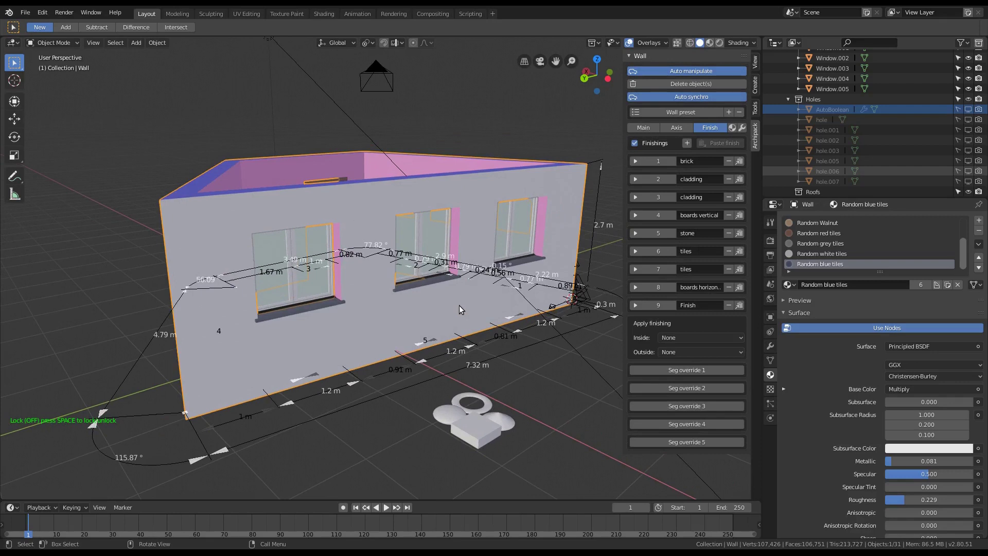
# Orbit the view around the wall to look into its interior from above
pyautogui.moveTo(460, 298); pyautogui.dragTo(456, 301, button='middle')
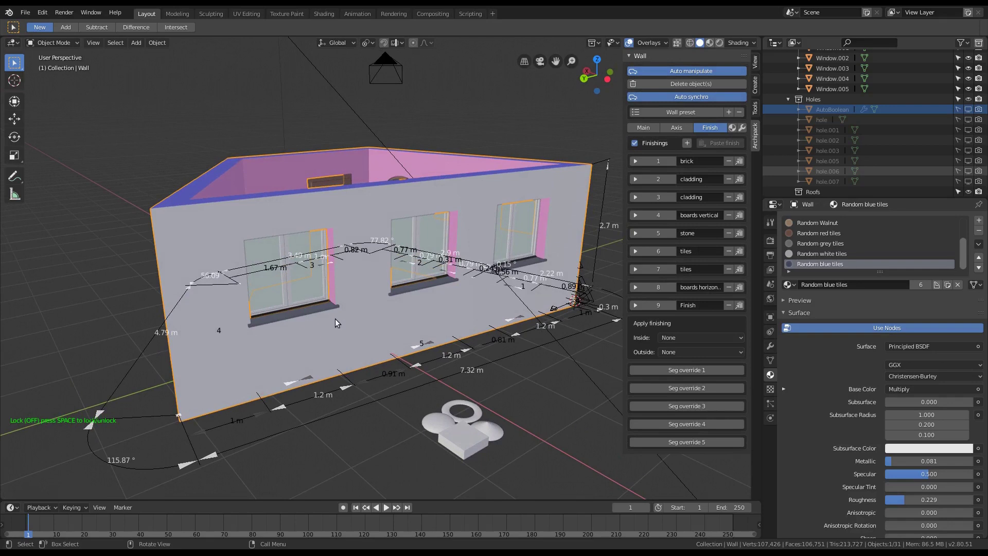
pyautogui.moveTo(382, 309)
pyautogui.mouseDown(button='middle')
pyautogui.moveTo(367, 322)
pyautogui.moveTo(372, 316)
pyautogui.mouseUp(button='middle')
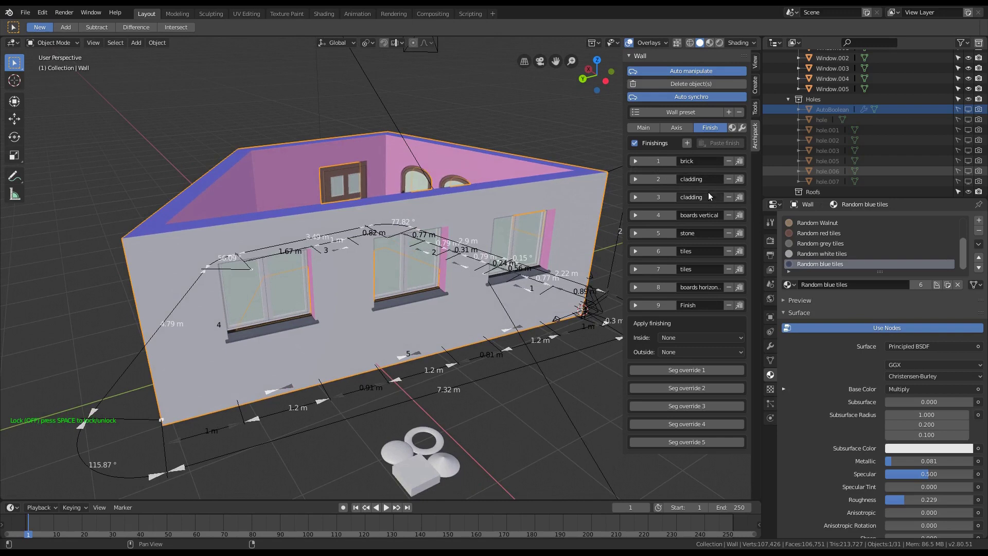
# Apply 'cladding' as the wall's outside finishing and orbit to check the boards
pyautogui.click(682, 351)
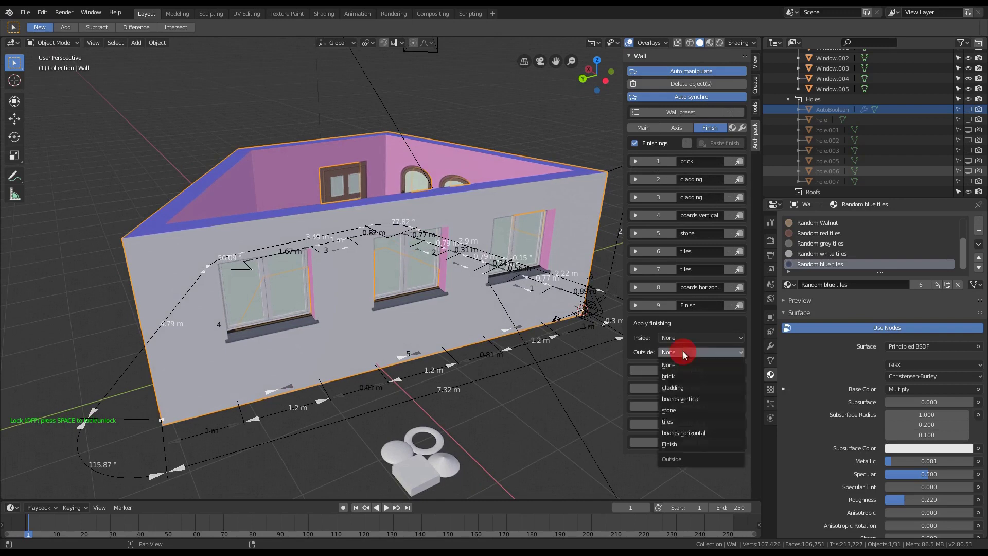
pyautogui.click(675, 390)
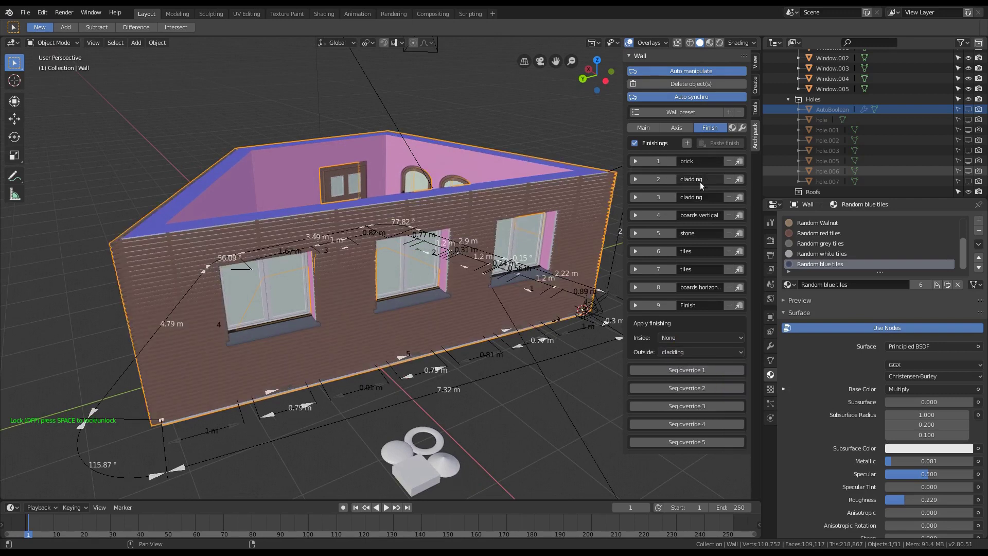
pyautogui.moveTo(485, 199); pyautogui.dragTo(422, 189, button='middle')
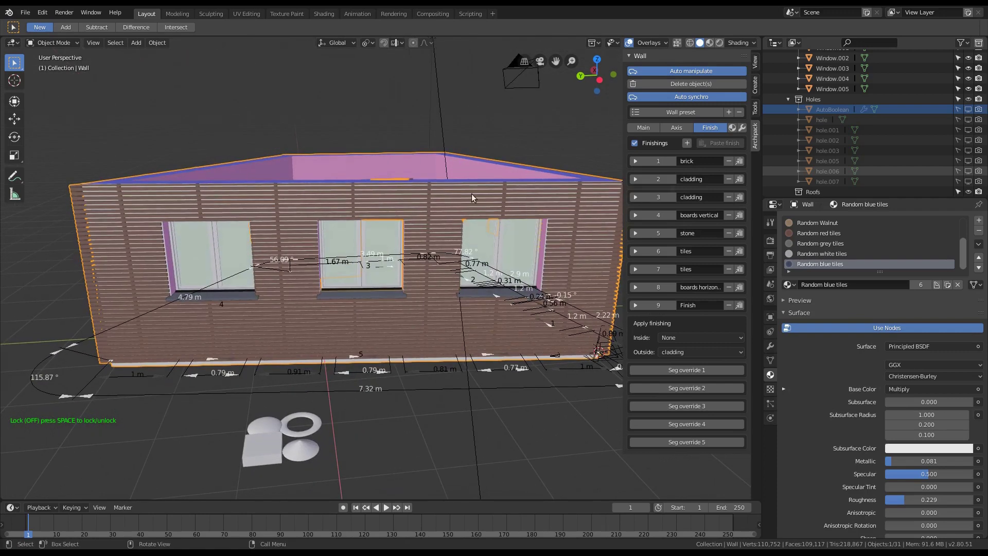
pyautogui.moveTo(461, 199); pyautogui.dragTo(459, 284, button='middle')
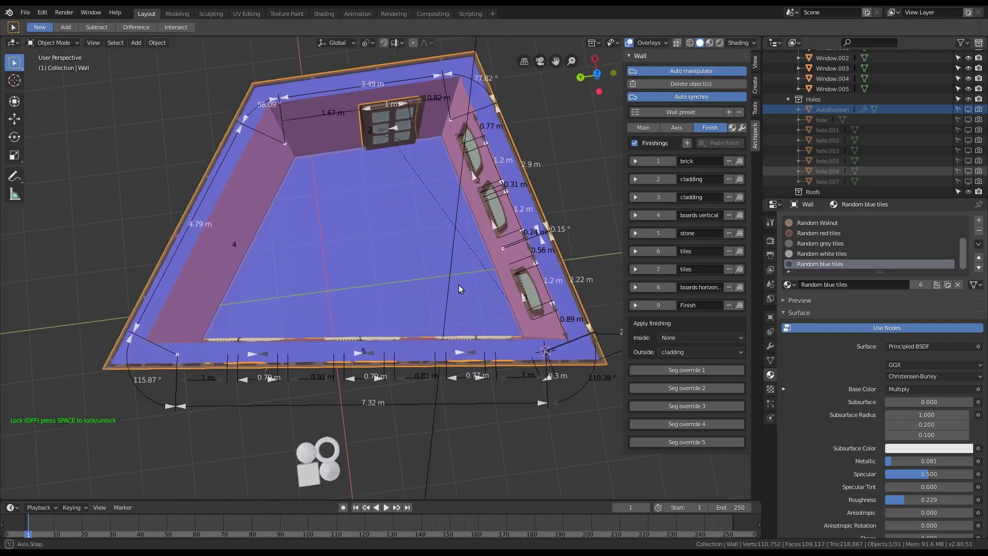
# Expand finishing row 2 'cladding' to show its boards, offsets, rotation and materials
pyautogui.scroll(5, 427, 353)
pyautogui.scroll(4, 427, 353)
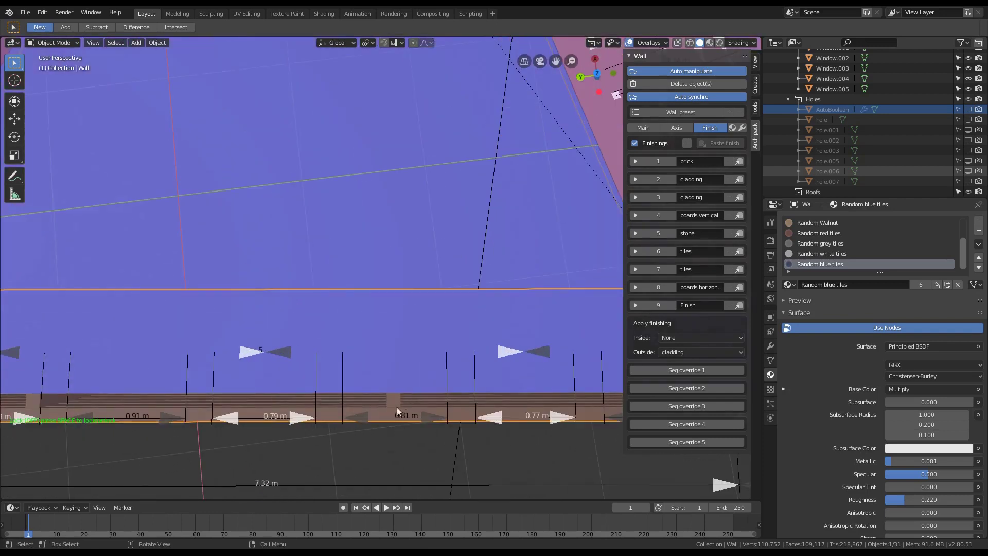
pyautogui.moveTo(417, 381); pyautogui.dragTo(432, 341, button='middle')
pyautogui.scroll(-5, 430, 338)
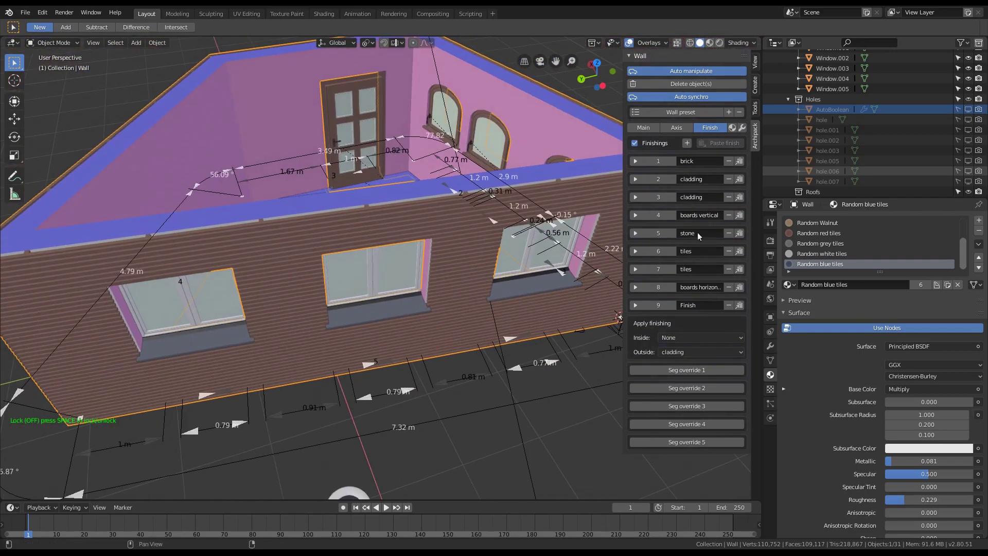
pyautogui.click(667, 182)
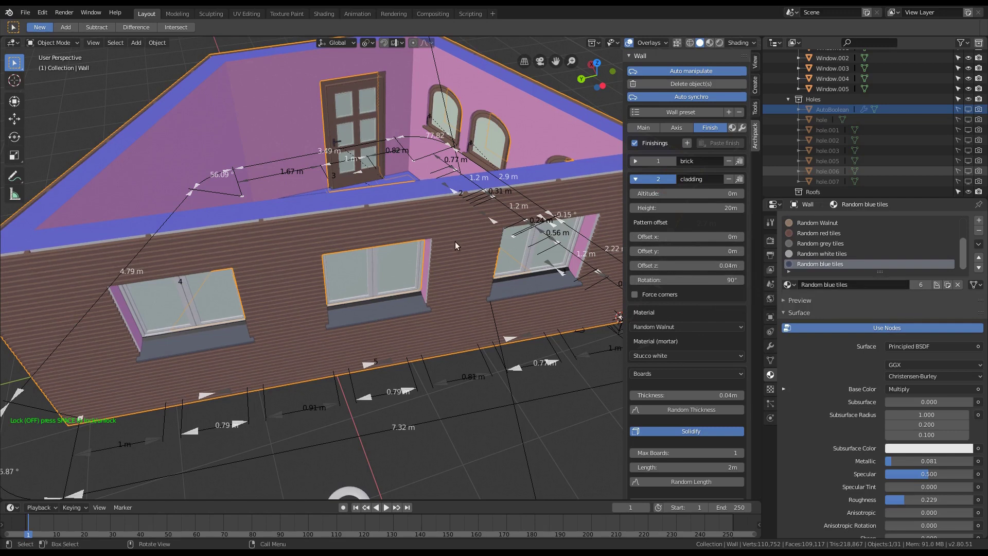
# Set the cladding finish's rotation to 45°
pyautogui.click(716, 280)
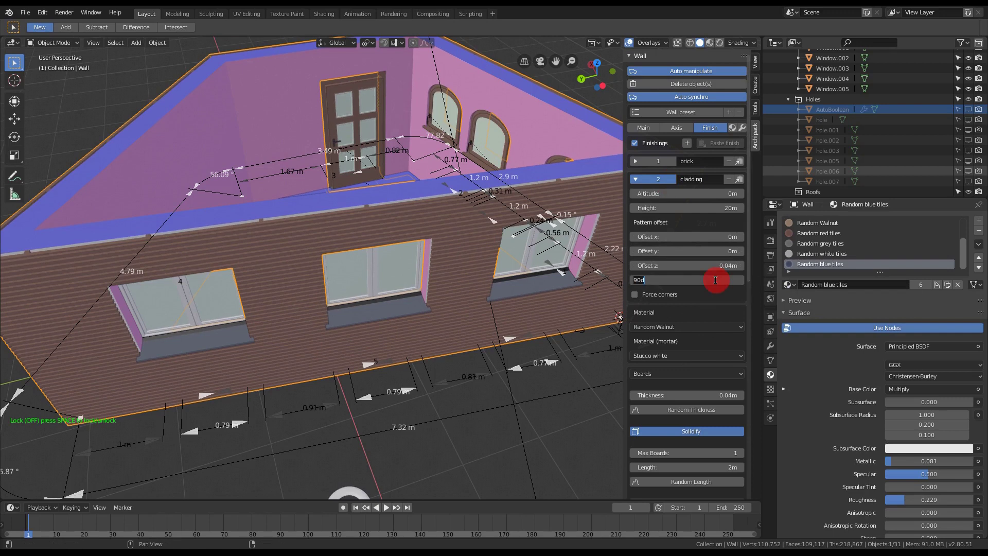
pyautogui.write('45')
pyautogui.press('Return')
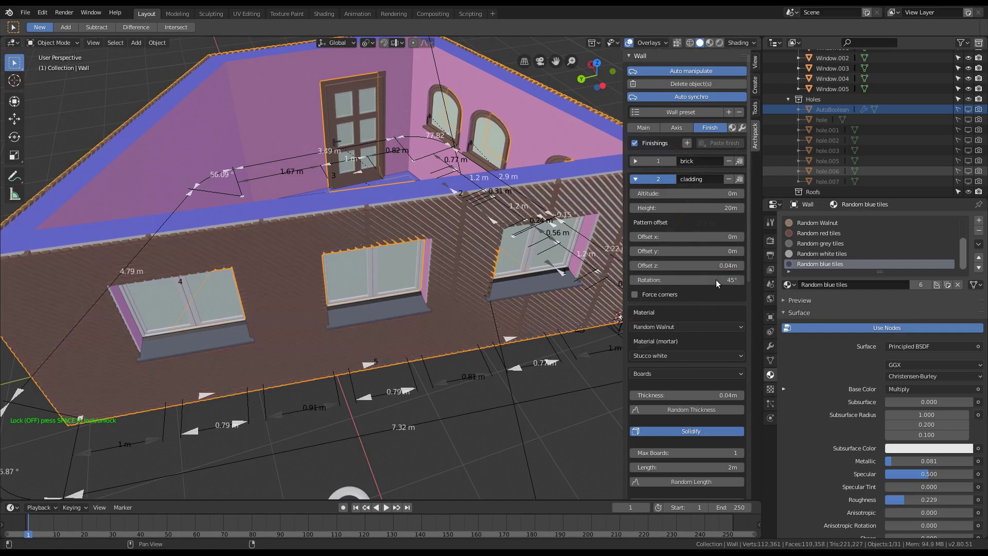
# Collapse finishing row 2 and expand finishing row 3
pyautogui.scroll(3, 423, 231)
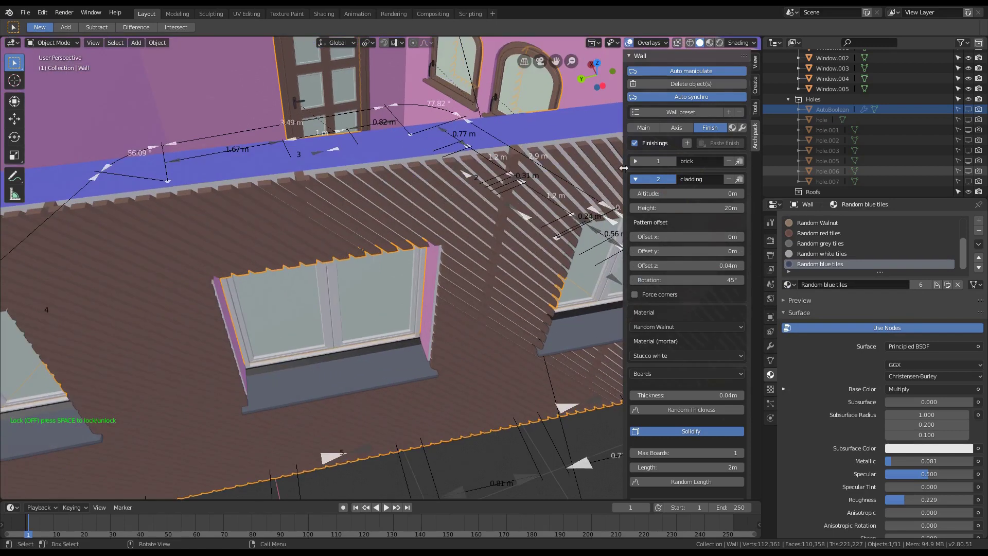
pyautogui.click(657, 178)
pyautogui.click(661, 198)
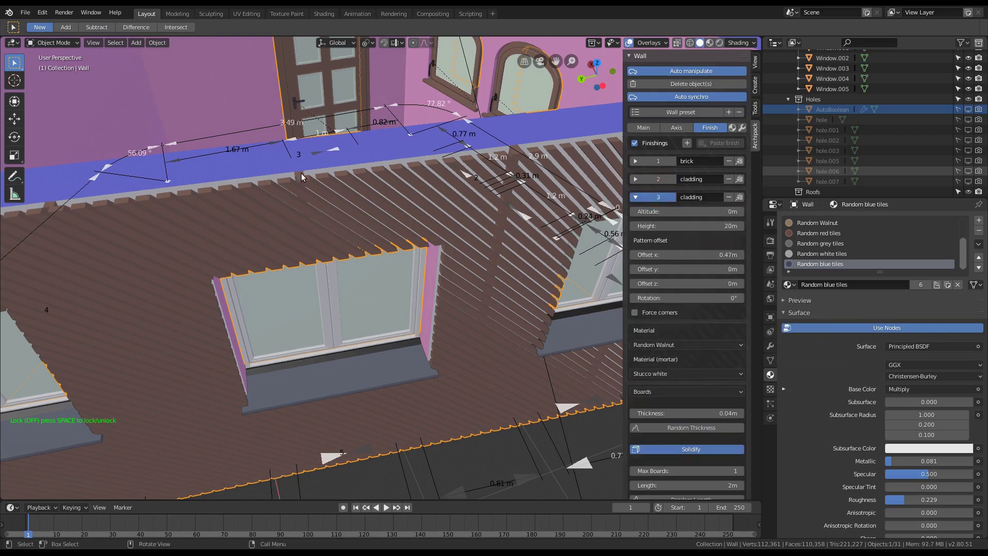
# Review finishing 3's Boards options, then collapse row 3 back to the list
pyautogui.scroll(-2, 335, 216)
pyautogui.keyDown('shift'); pyautogui.moveTo(434, 263); pyautogui.dragTo(702, 395, button='middle'); pyautogui.keyUp('shift')
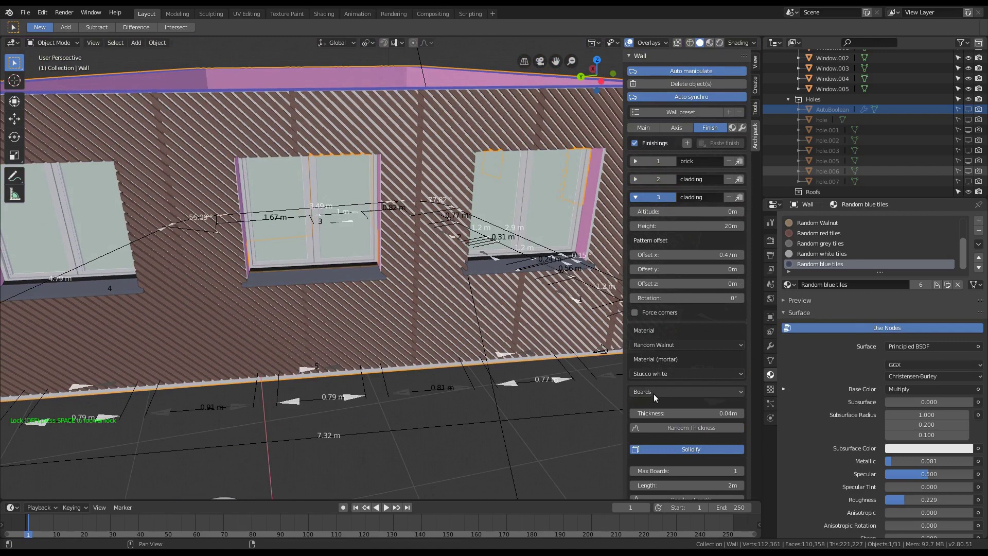
pyautogui.scroll(-8, 655, 394)
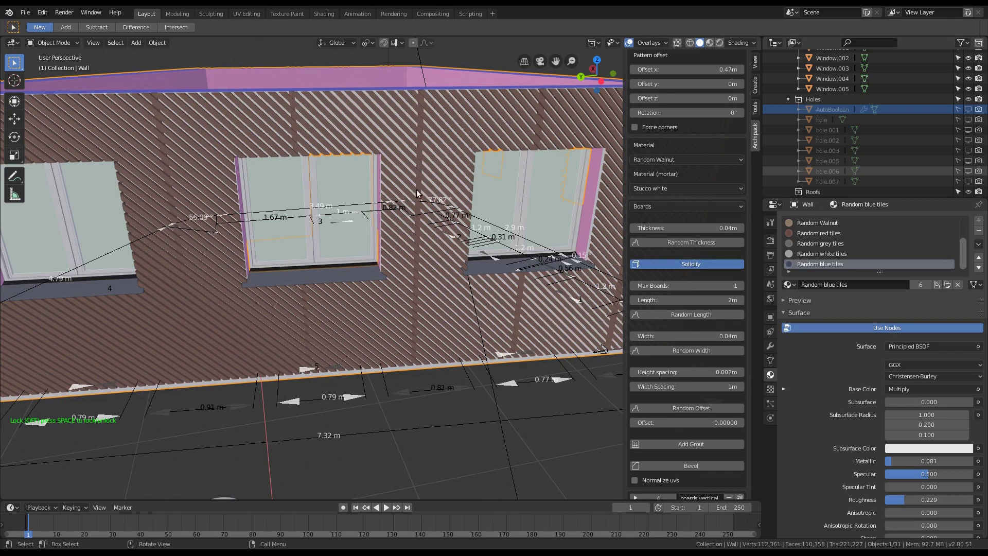
pyautogui.scroll(-6, 414, 307)
pyautogui.moveTo(413, 307); pyautogui.dragTo(290, 280, button='middle')
pyautogui.scroll(5, 333, 271)
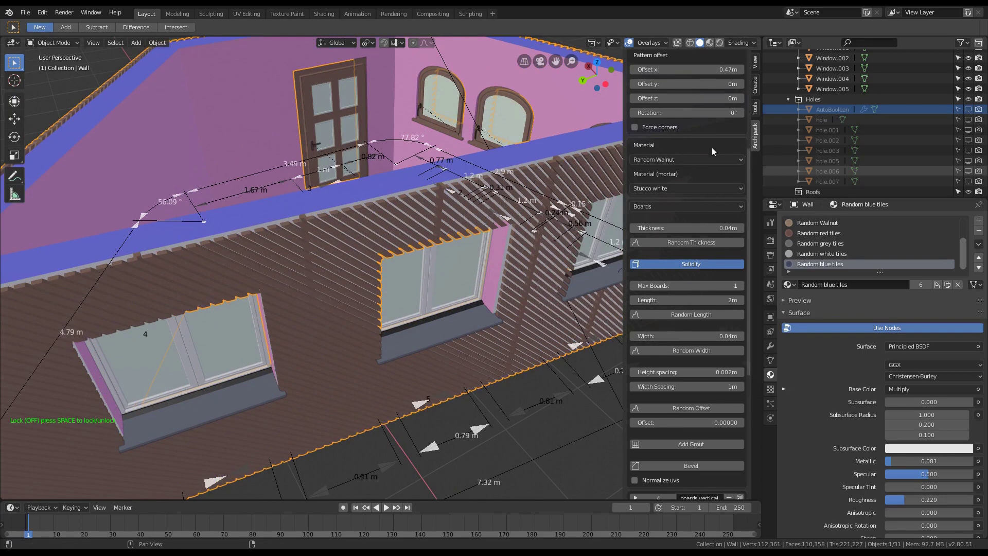
pyautogui.scroll(4, 690, 199)
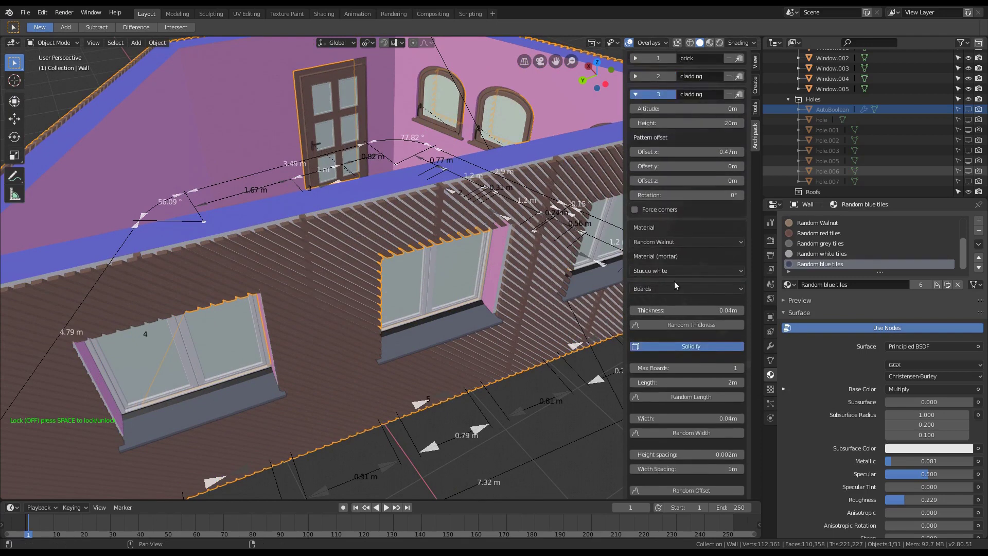
pyautogui.scroll(5, 674, 282)
pyautogui.click(658, 198)
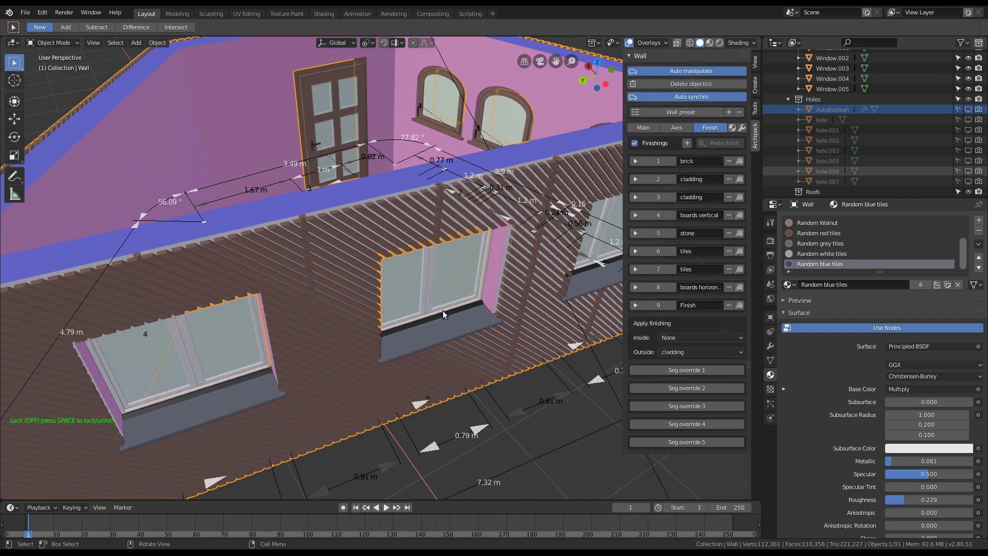
# Give wall segment 3 an outside 'tiles' override and view it by the door
pyautogui.scroll(-4, 443, 311)
pyautogui.moveTo(460, 317)
pyautogui.mouseDown(button='middle')
pyautogui.moveTo(481, 324)
pyautogui.moveTo(471, 302)
pyautogui.mouseUp(button='middle')
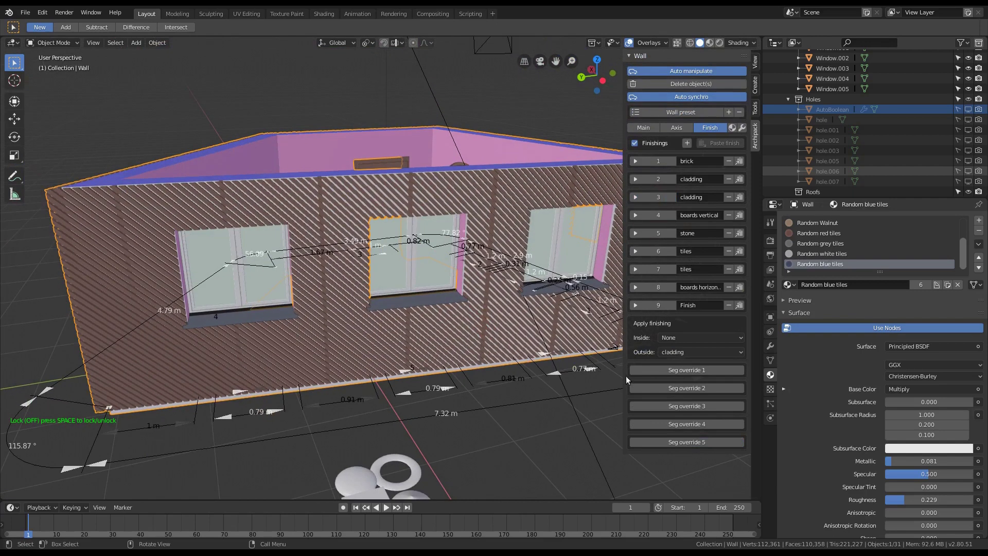
pyautogui.click(657, 407)
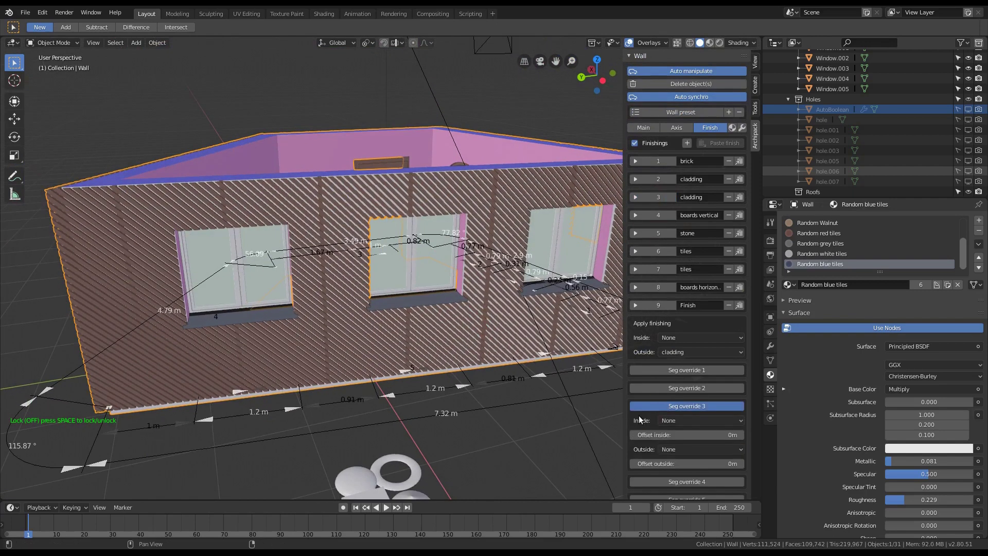
pyautogui.scroll(-1, 639, 416)
pyautogui.click(671, 438)
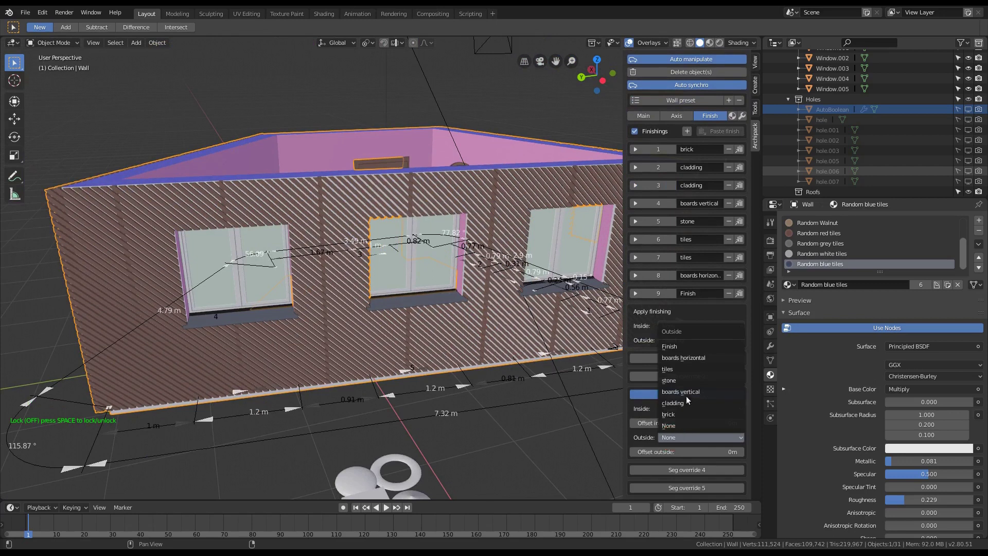
pyautogui.click(690, 369)
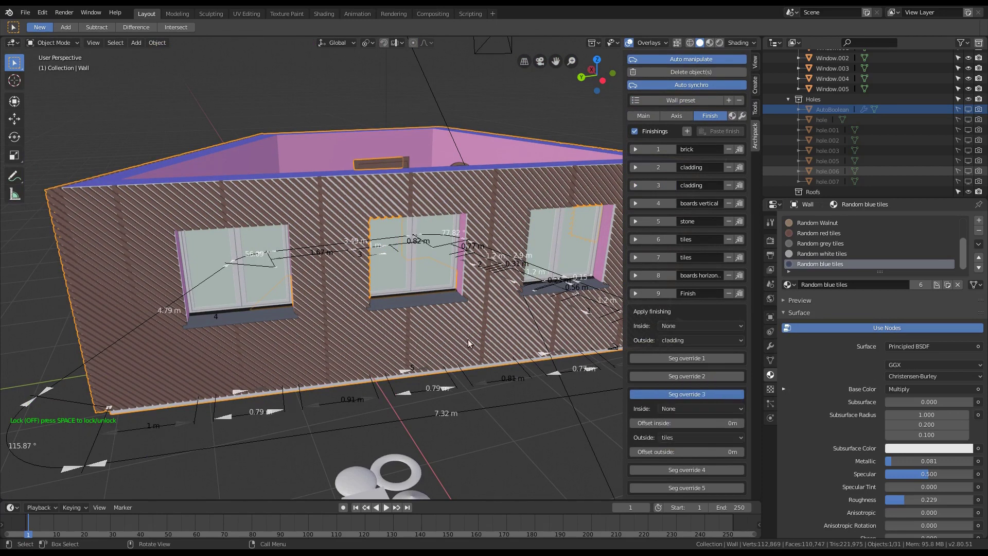
pyautogui.moveTo(496, 339); pyautogui.dragTo(288, 330, button='middle')
pyautogui.scroll(5, 282, 380)
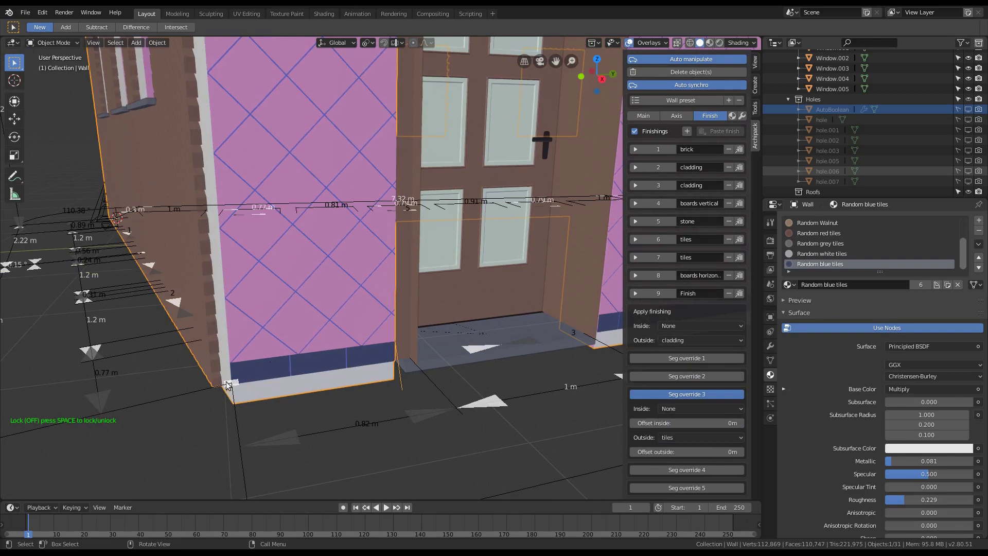
# Zoom in on the base of the tiled segment 3 beside the door
pyautogui.scroll(-5, 195, 394)
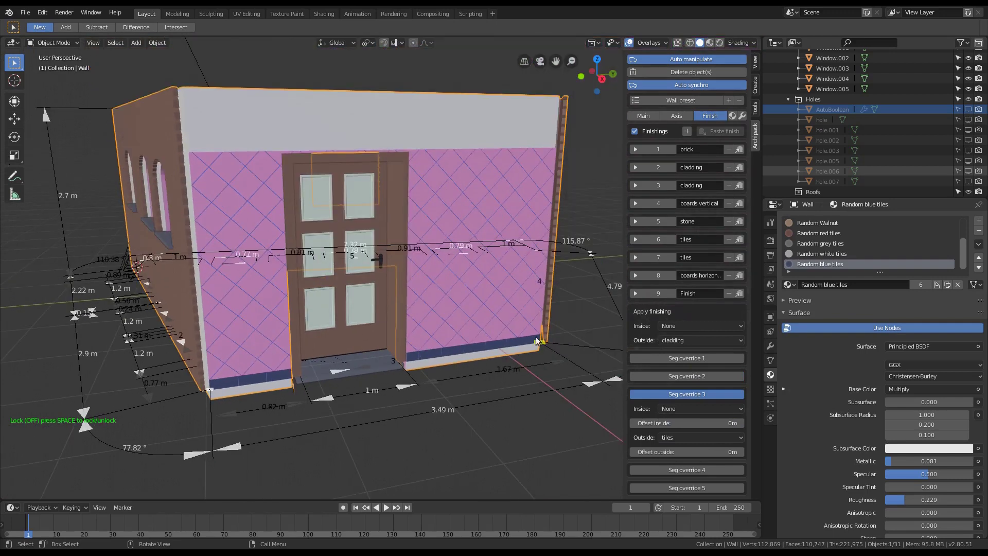
pyautogui.scroll(6, 215, 385)
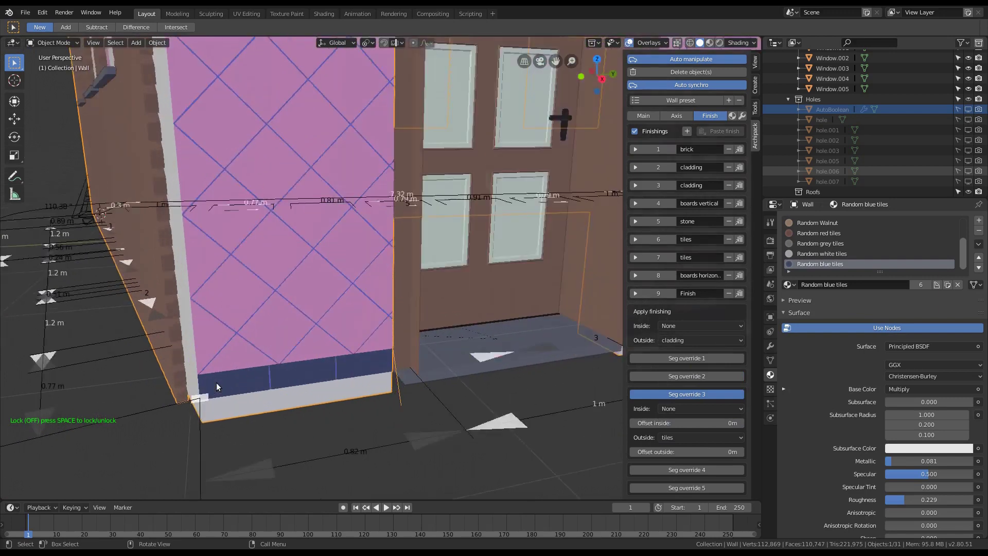
pyautogui.scroll(3, 192, 377)
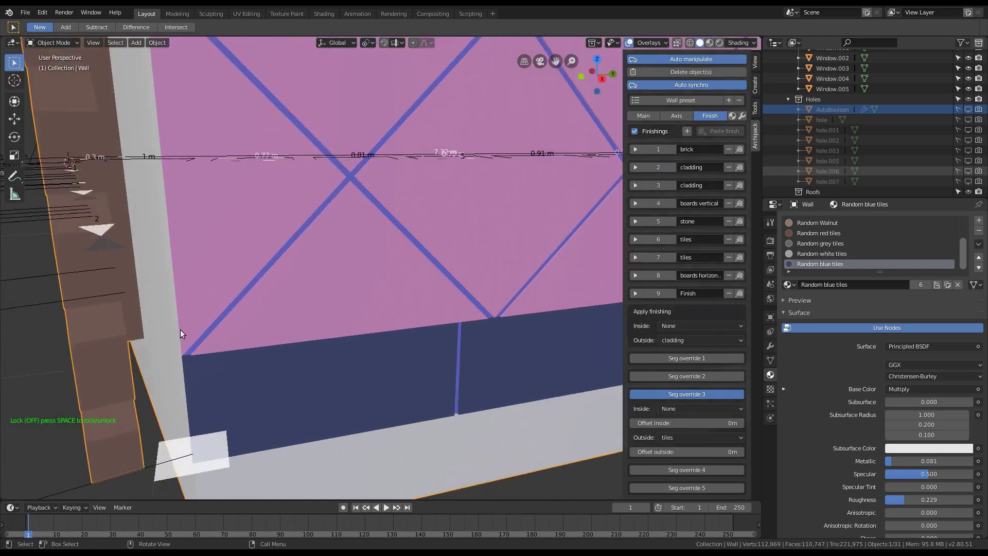
pyautogui.scroll(-5, 187, 387)
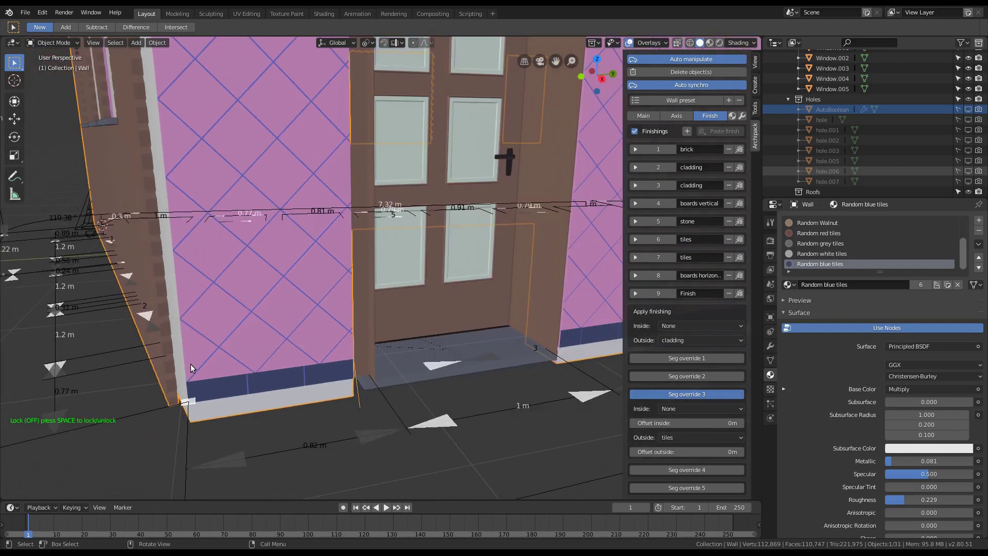
pyautogui.scroll(-1, 207, 371)
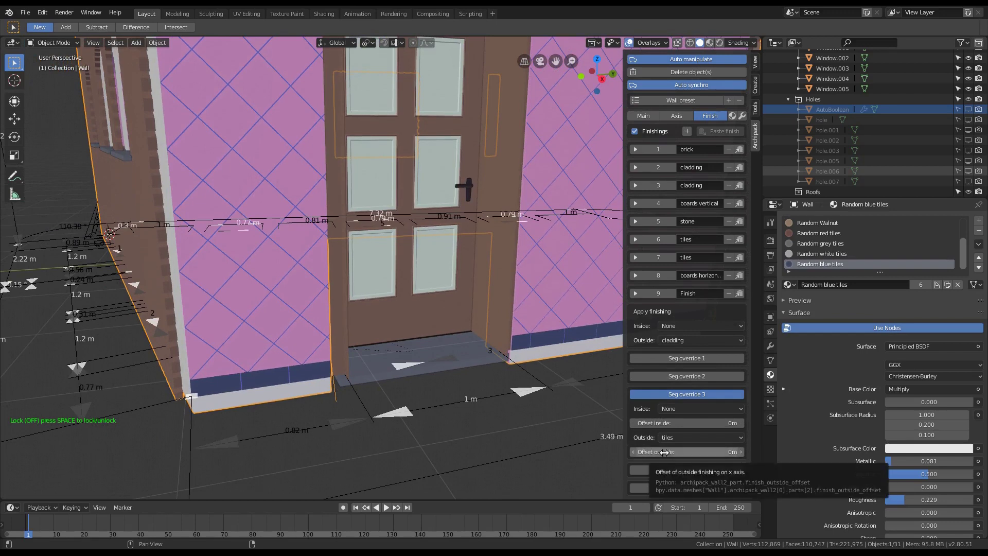
pyautogui.scroll(4, 199, 381)
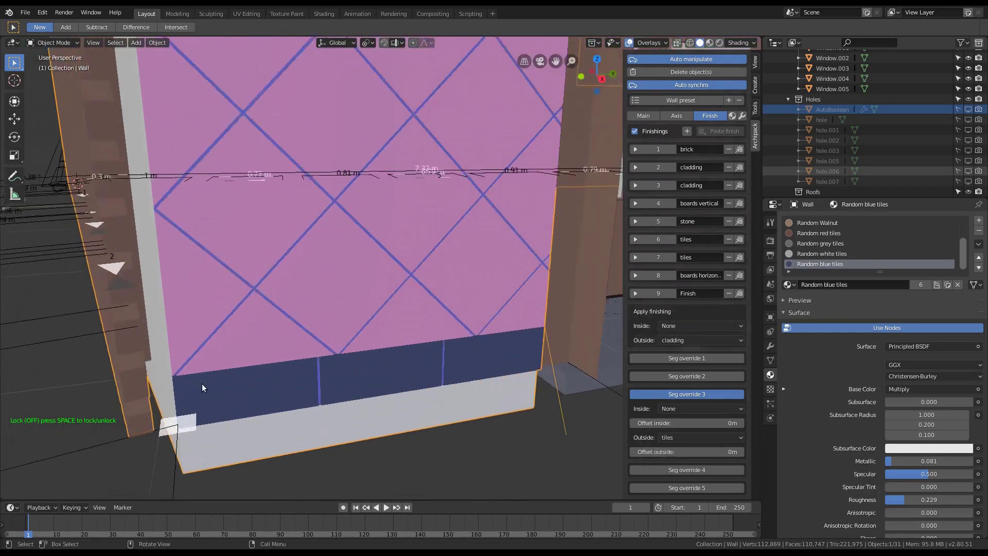
# Set segment 3's outside finishing offset to 0.01 m
pyautogui.click(756, 87)
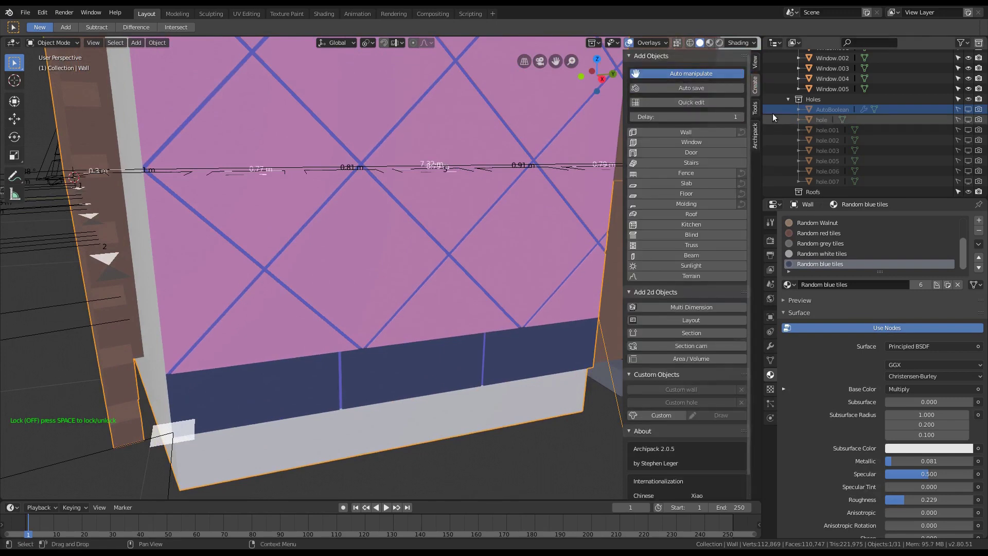
pyautogui.click(756, 135)
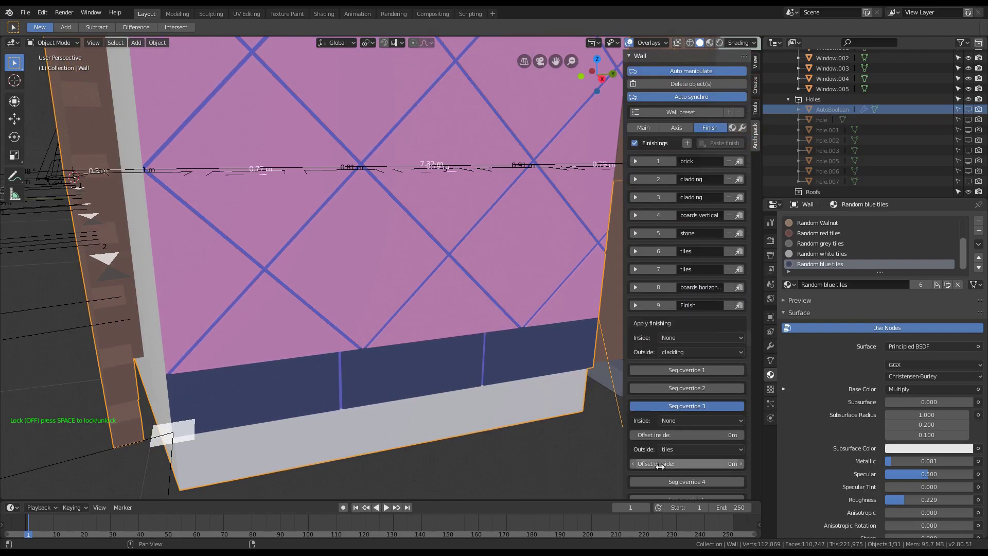
pyautogui.scroll(2, 136, 417)
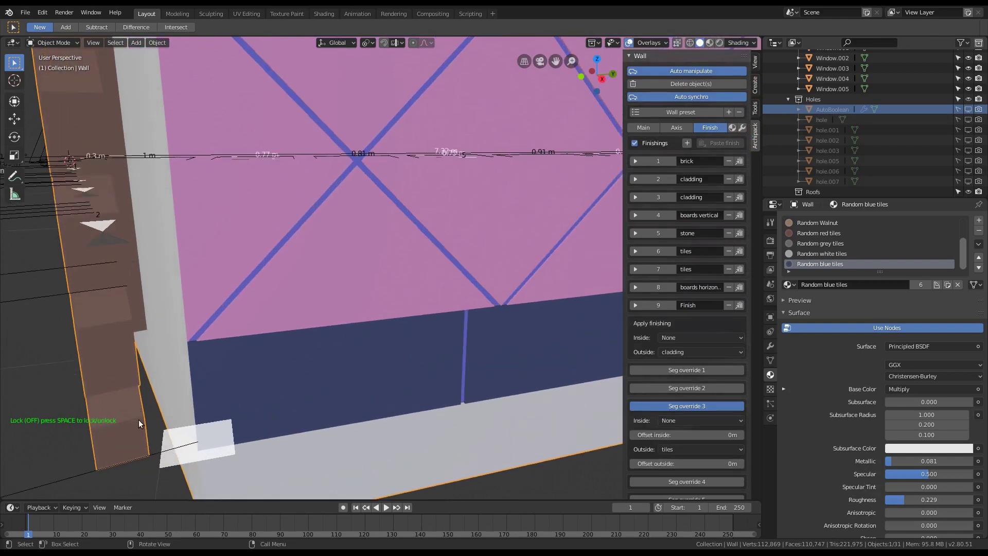
pyautogui.click(665, 464)
pyautogui.moveTo(664, 465)
pyautogui.mouseDown()
pyautogui.moveTo(695, 464)
pyautogui.moveTo(666, 465)
pyautogui.mouseUp()
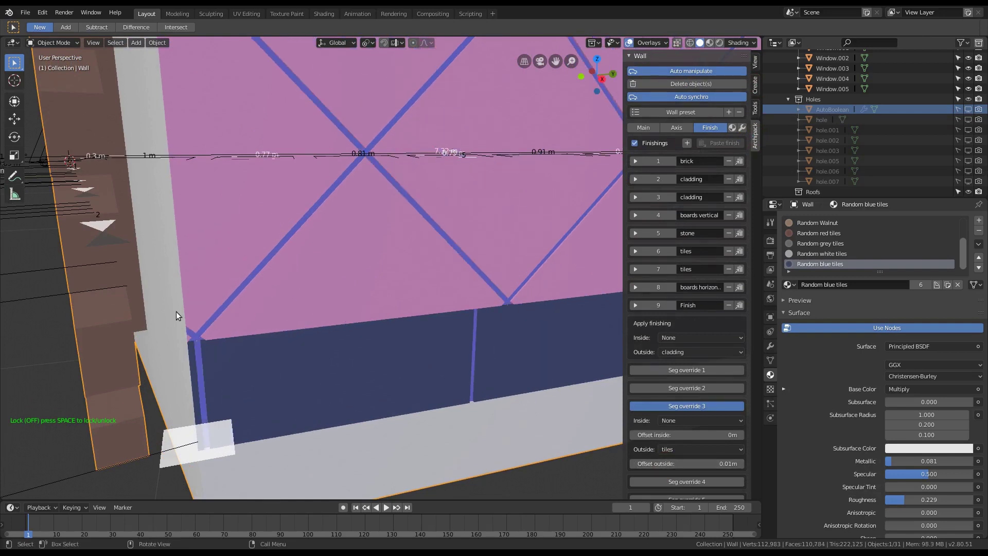
pyautogui.scroll(-5, 180, 319)
pyautogui.scroll(2, 200, 340)
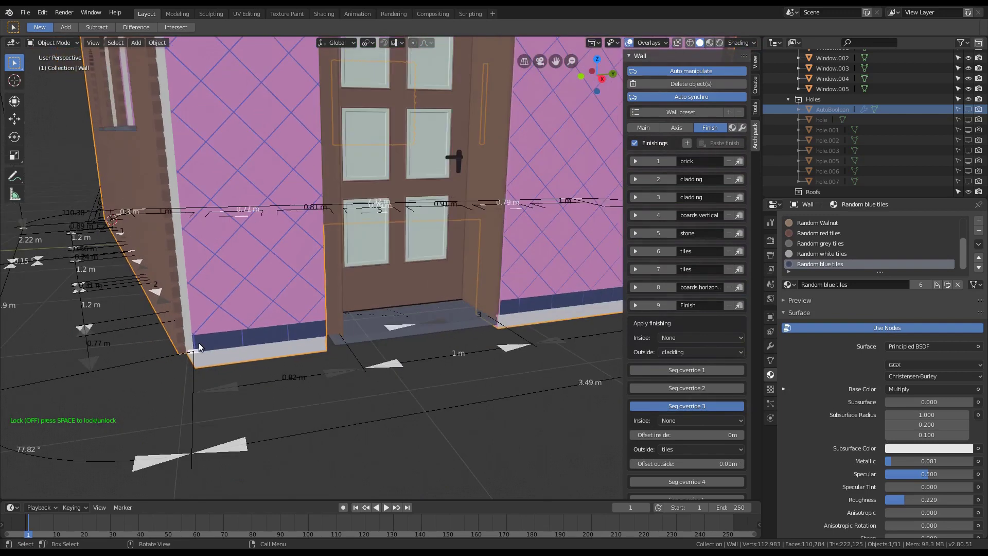
pyautogui.scroll(-6, 201, 345)
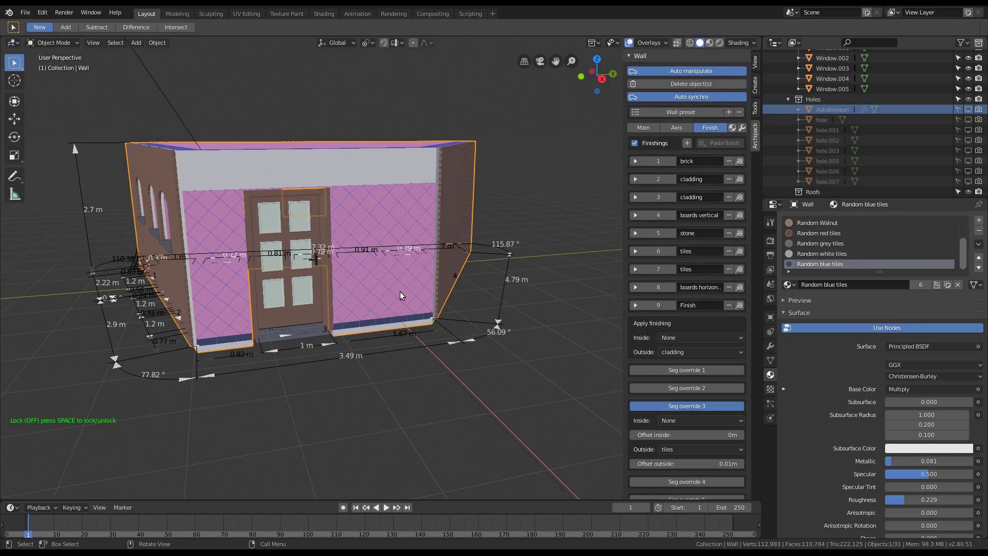
# Expand the finishing rows to reach the settings of finishing 6 'tiles'
pyautogui.scroll(4, 292, 287)
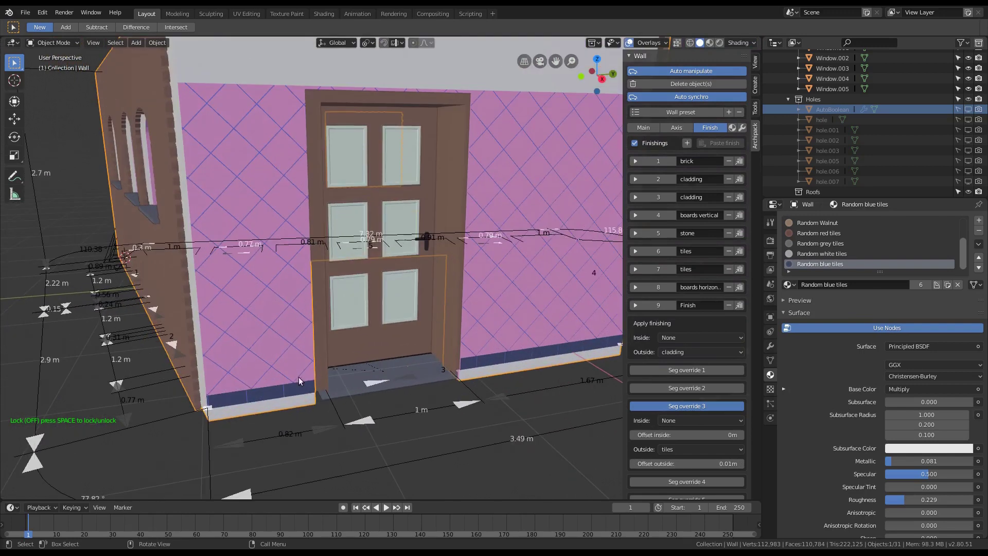
pyautogui.click(668, 307)
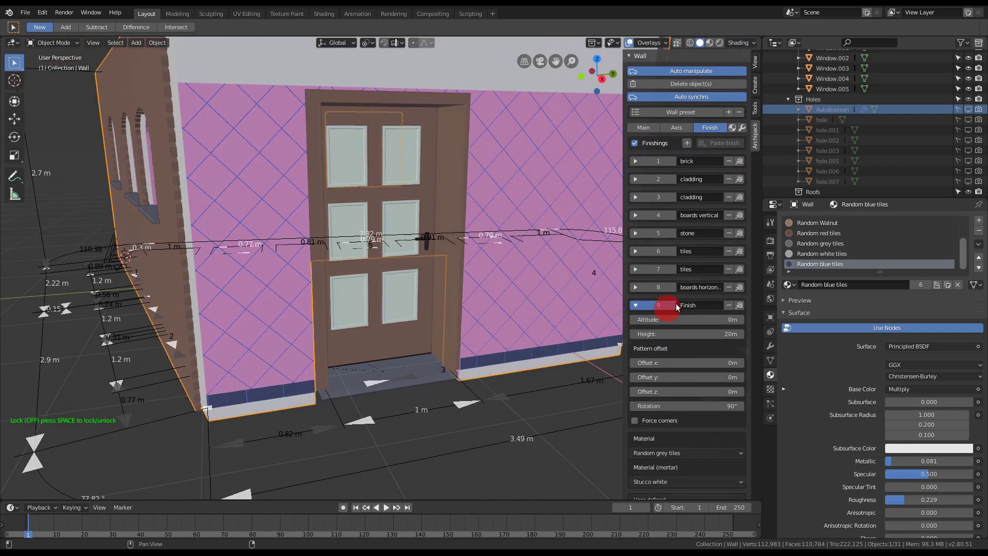
pyautogui.click(657, 269)
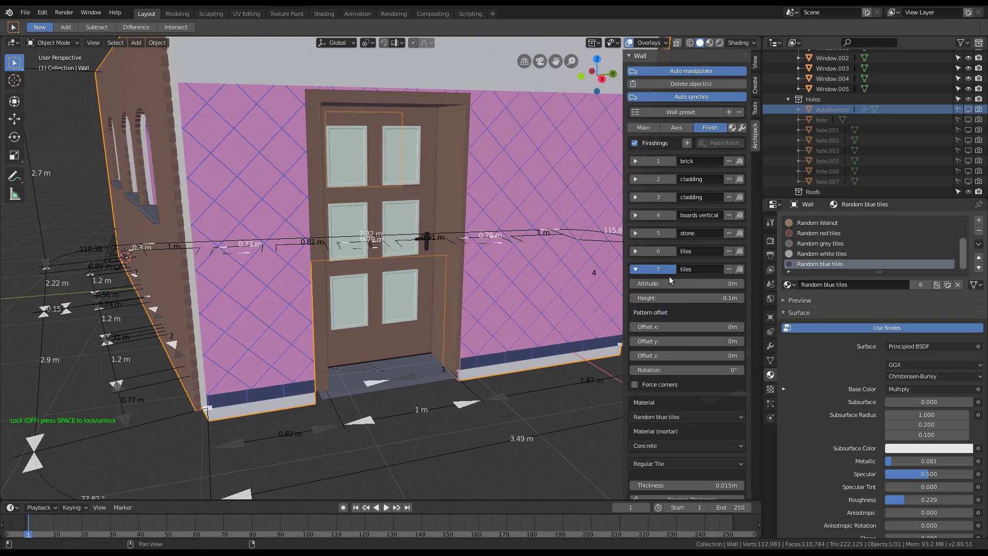
pyautogui.click(667, 252)
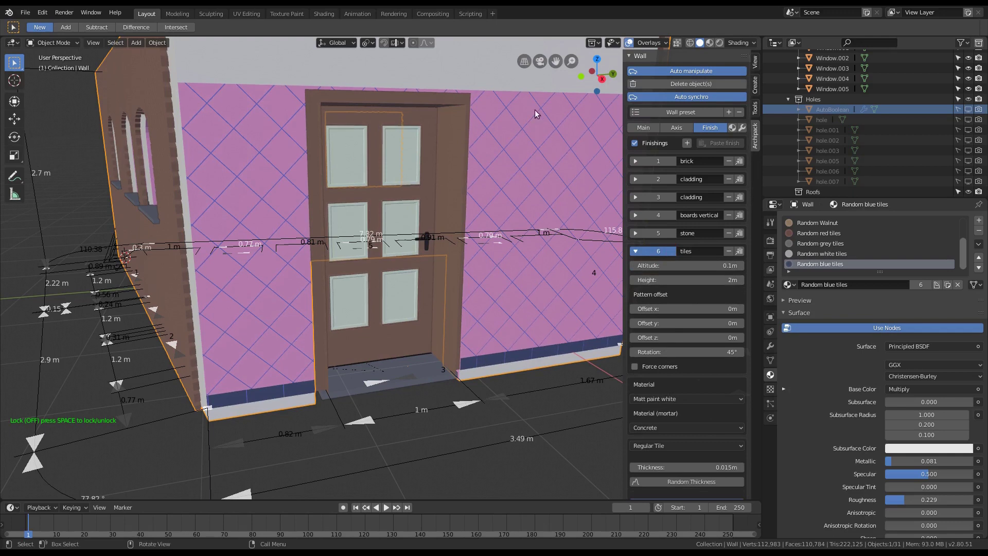
# Set finishing 6's tile rotation to 0° for a straight square grid
pyautogui.click(679, 352)
pyautogui.write('0')
pyautogui.press('Return')
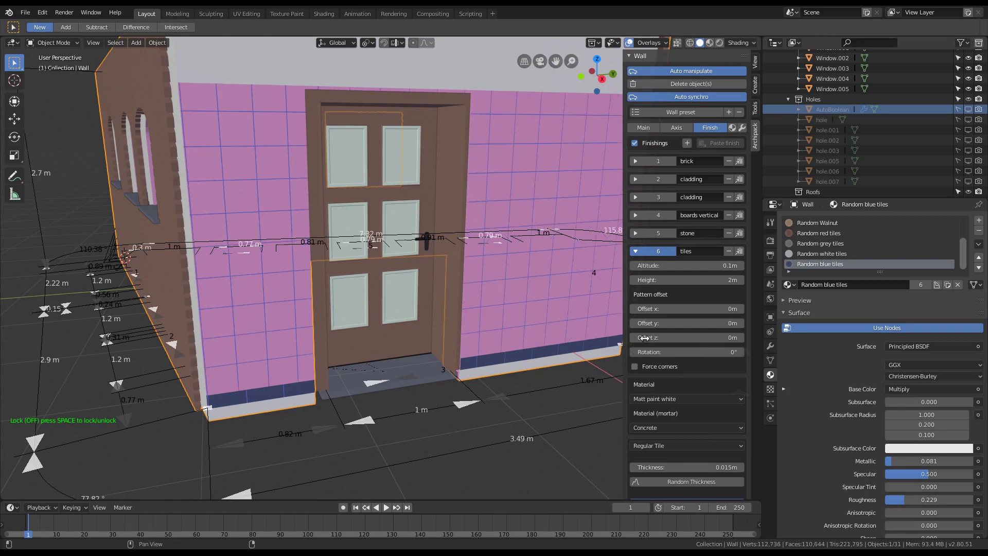
pyautogui.scroll(3, 281, 371)
pyautogui.scroll(-3, 280, 372)
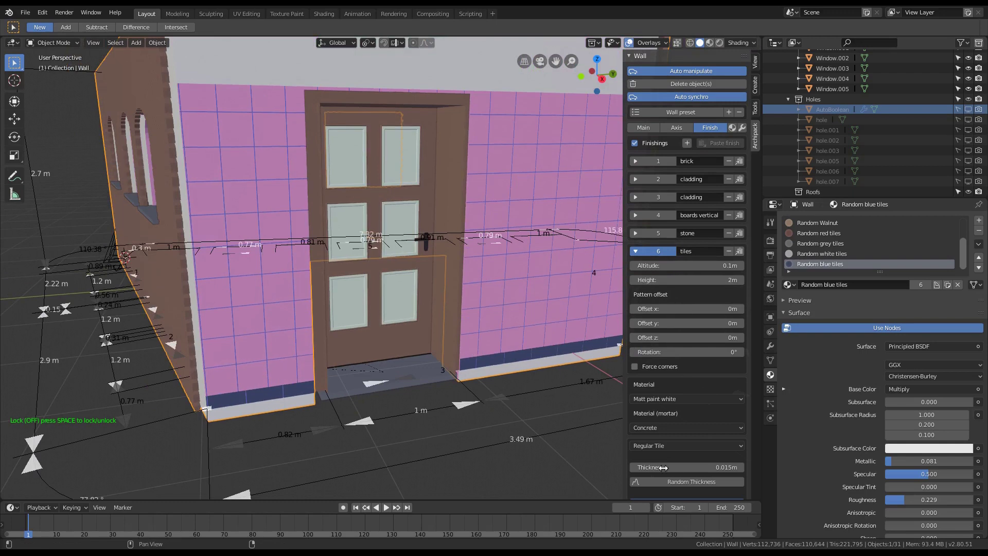
pyautogui.scroll(-10, 676, 418)
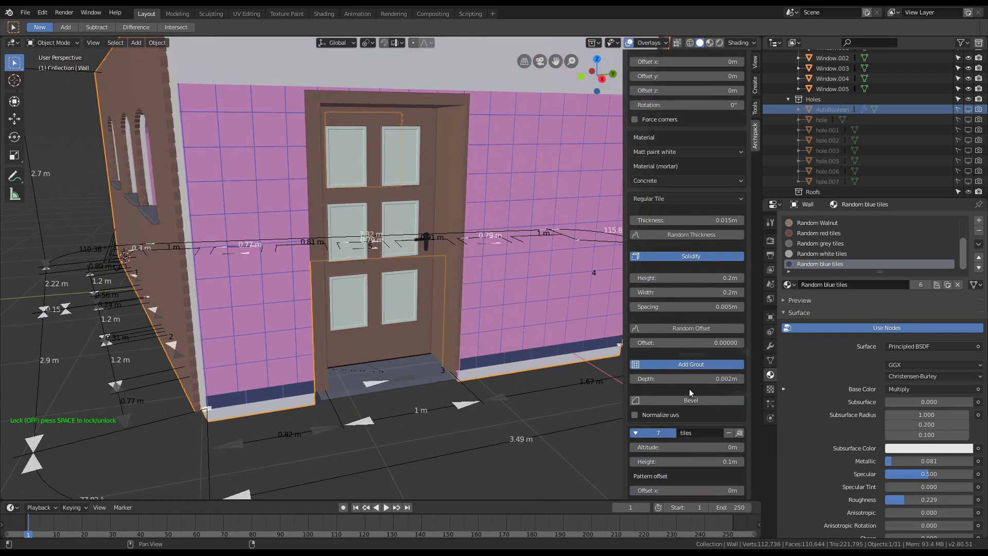
pyautogui.scroll(2, 677, 387)
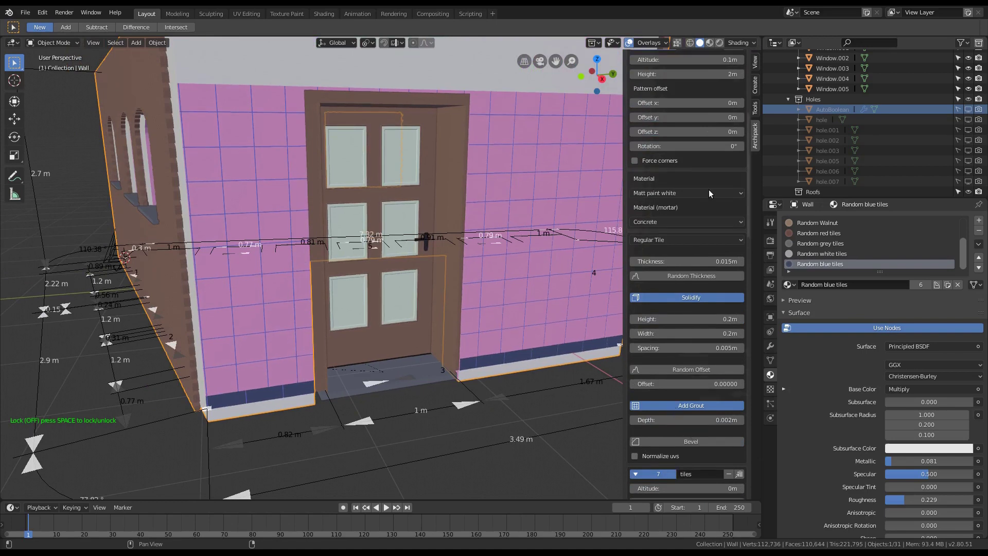
pyautogui.moveTo(310, 306); pyautogui.dragTo(189, 319, button='middle')
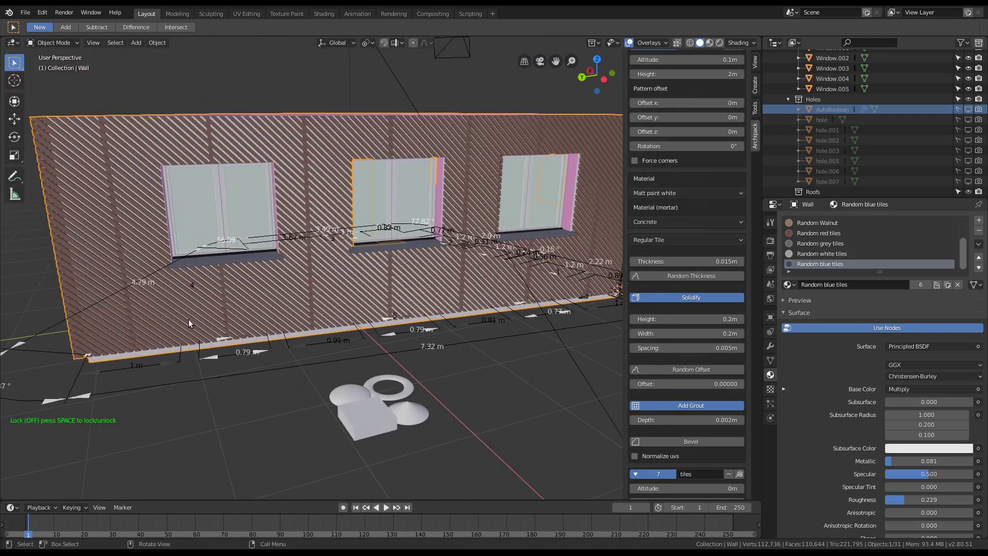
pyautogui.scroll(6, 659, 168)
# Check the Finish finishing's pattern types and keep it user-defined
pyautogui.click(659, 169)
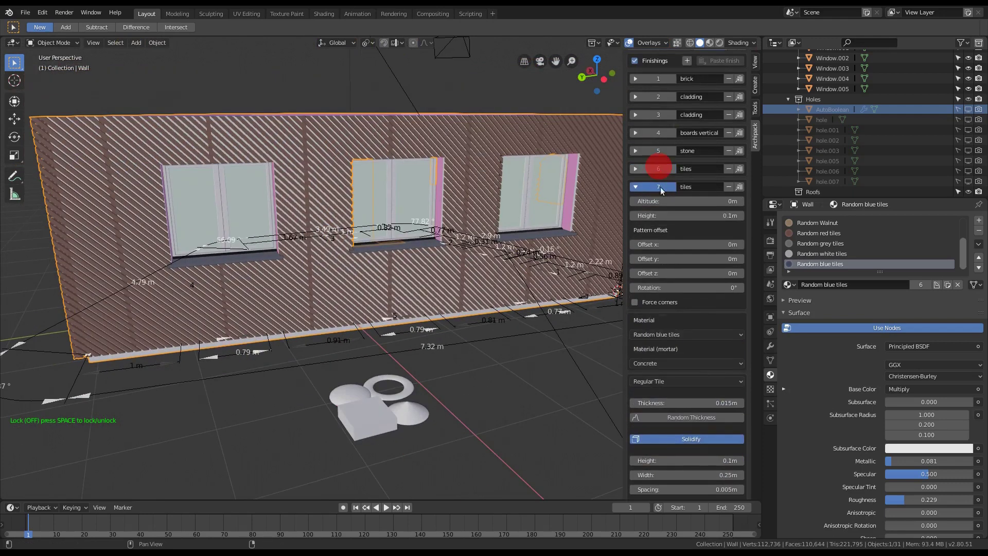
pyautogui.click(660, 188)
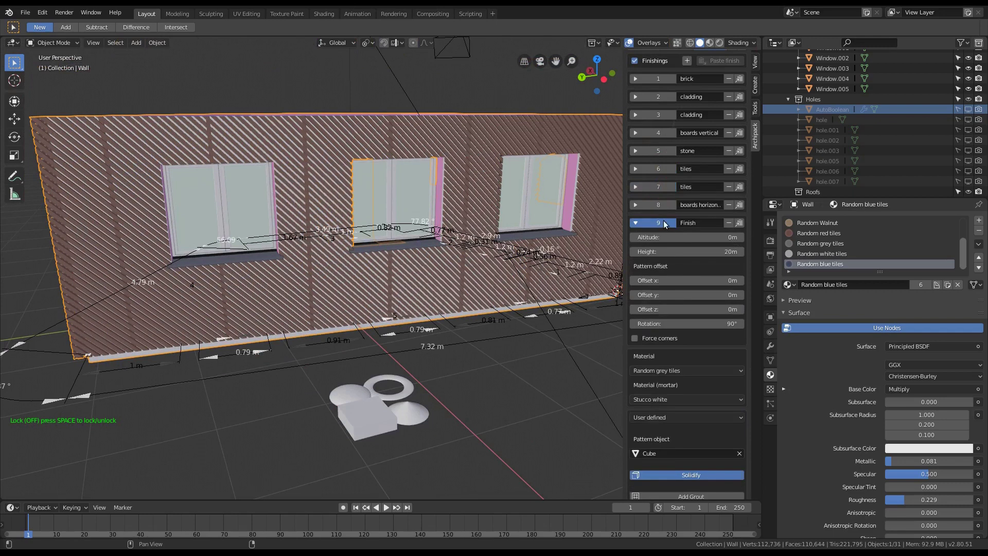
pyautogui.scroll(-4, 673, 338)
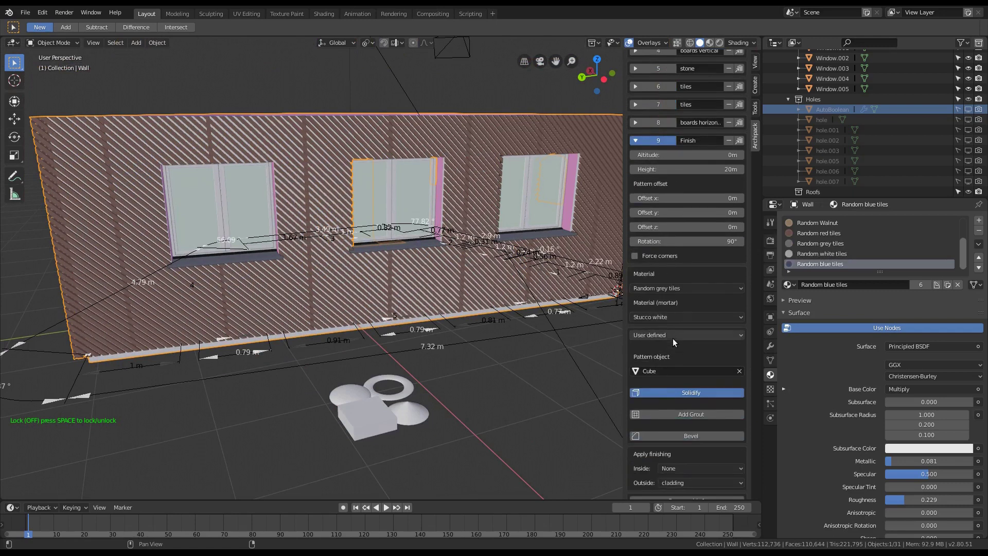
pyautogui.click(666, 335)
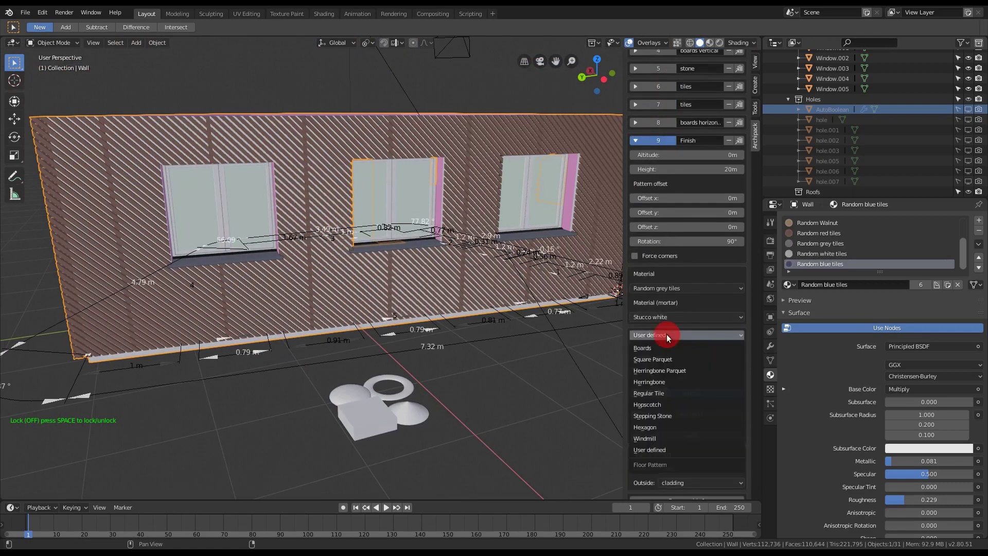
pyautogui.click(652, 448)
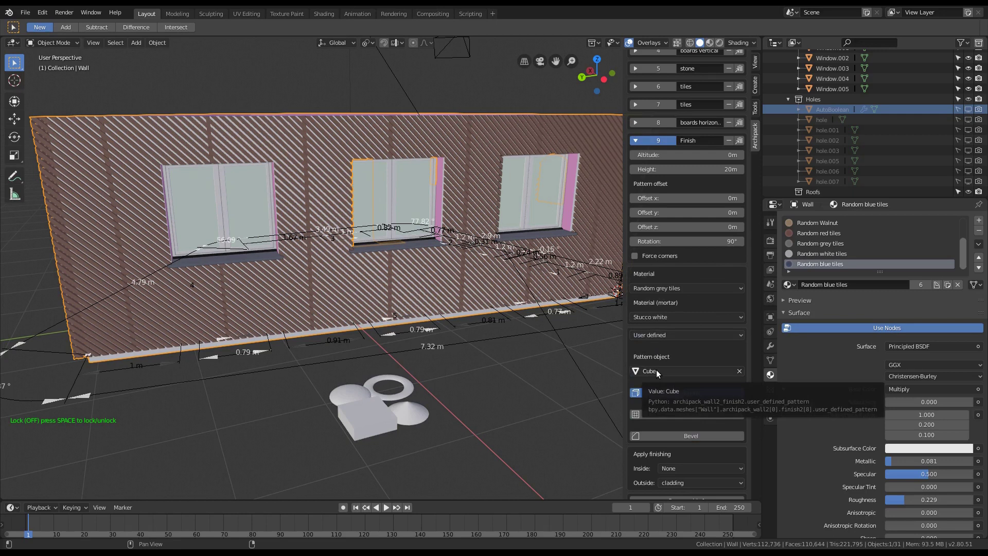
pyautogui.moveTo(421, 400); pyautogui.dragTo(418, 376, button='middle')
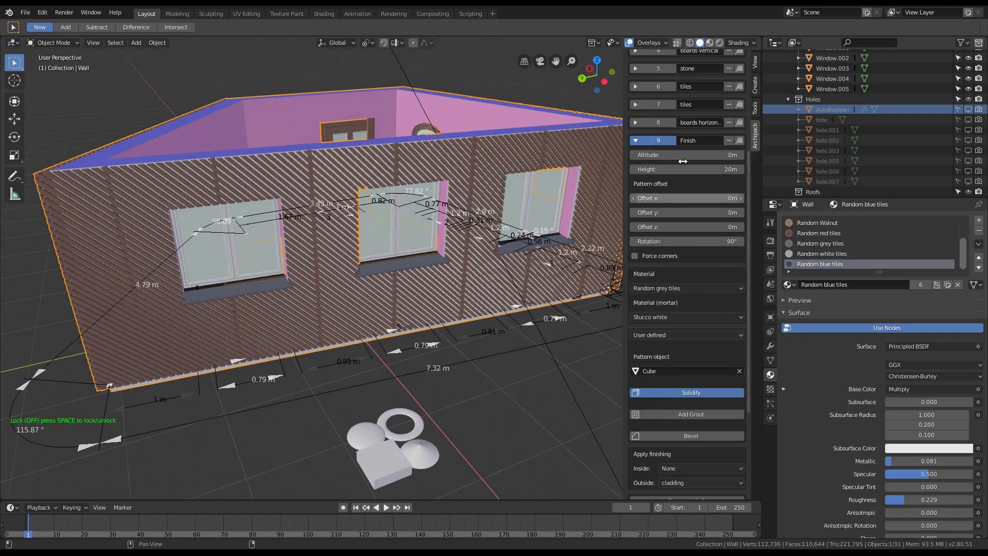
# Apply Finish as the wall's Outside finishing and view the tiled exterior
pyautogui.click(661, 142)
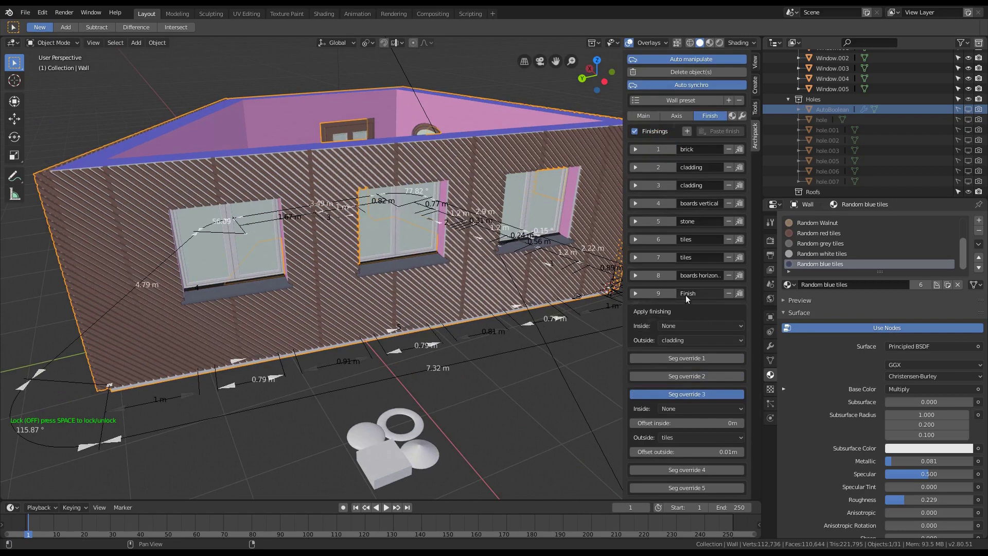
pyautogui.click(677, 340)
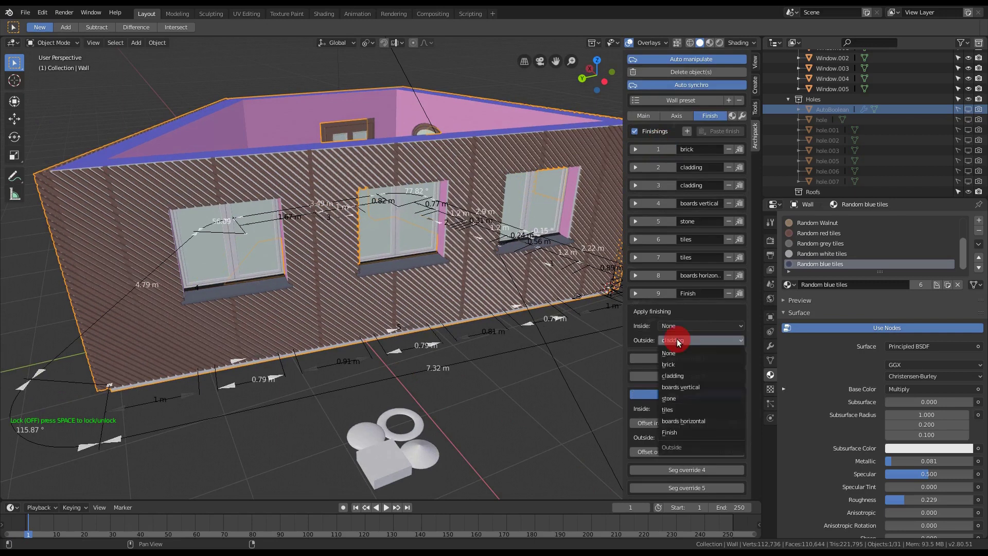
pyautogui.click(677, 433)
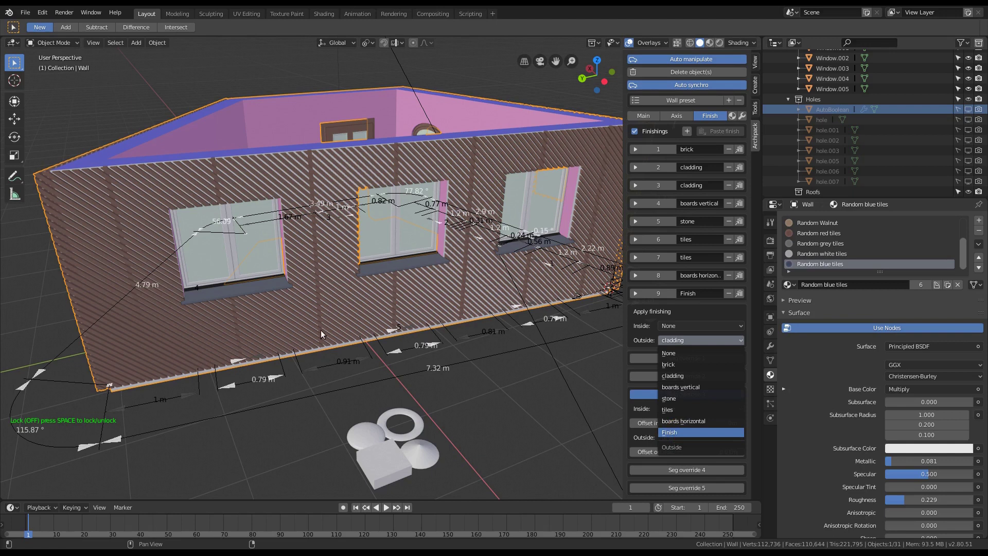
pyautogui.moveTo(317, 332)
pyautogui.mouseDown(button='middle')
pyautogui.moveTo(309, 338)
pyautogui.moveTo(369, 325)
pyautogui.moveTo(494, 329)
pyautogui.moveTo(389, 341)
pyautogui.moveTo(265, 333)
pyautogui.moveTo(307, 334)
pyautogui.mouseUp(button='middle')
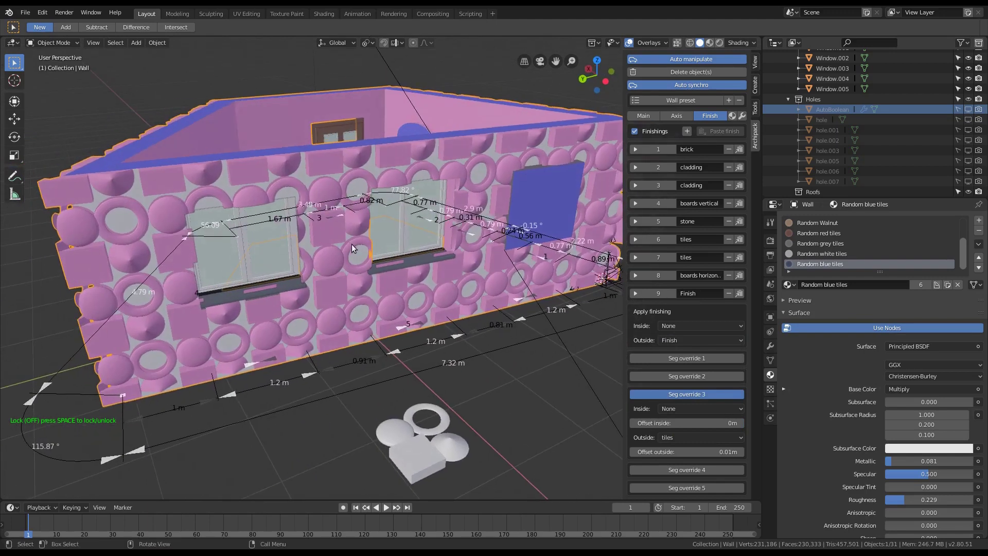
# Expand the Finish finishing and check its pattern settings
pyautogui.scroll(5, 352, 244)
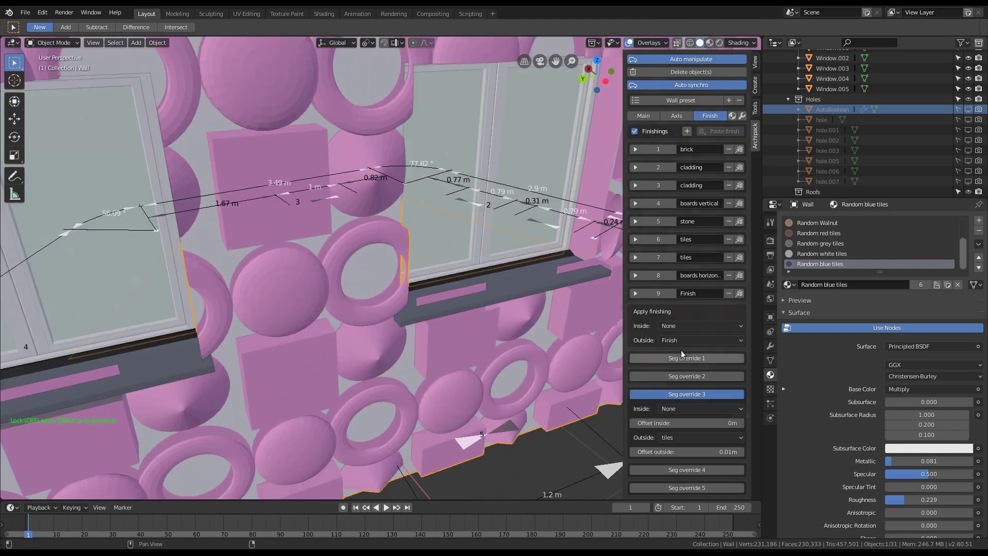
pyautogui.click(651, 292)
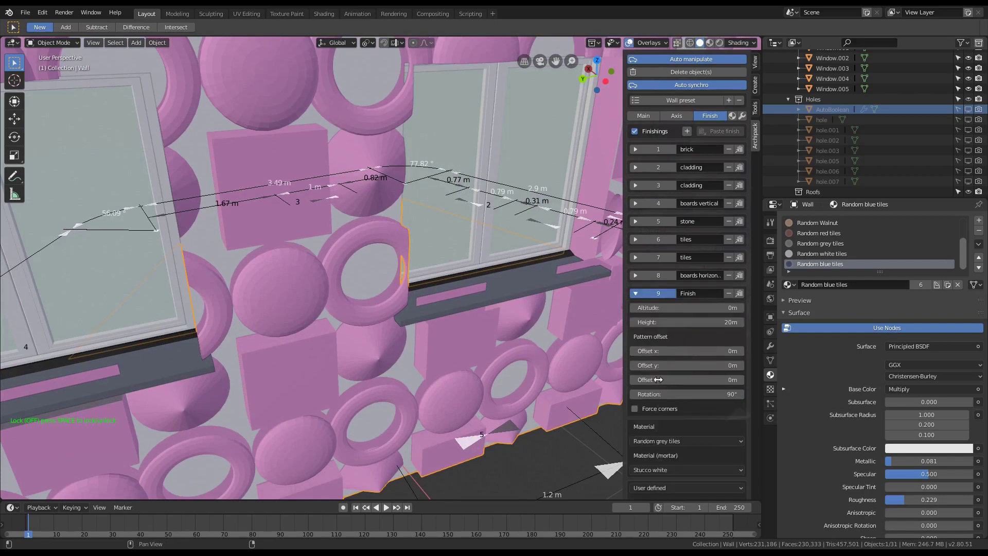
pyautogui.scroll(-10, 664, 350)
pyautogui.click(677, 338)
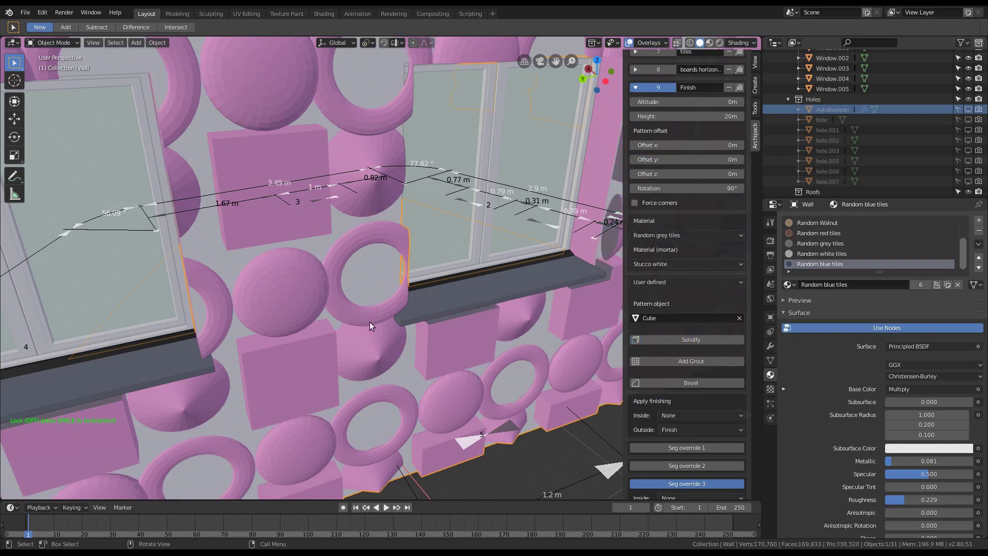
# Orbit and zoom around the house to review the pink ring, dome and square tiles
pyautogui.moveTo(367, 308)
pyautogui.mouseDown(button='middle')
pyautogui.moveTo(366, 296)
pyautogui.moveTo(380, 313)
pyautogui.moveTo(289, 292)
pyautogui.moveTo(367, 305)
pyautogui.mouseUp(button='middle')
pyautogui.scroll(-5, 367, 306)
pyautogui.scroll(-4, 367, 306)
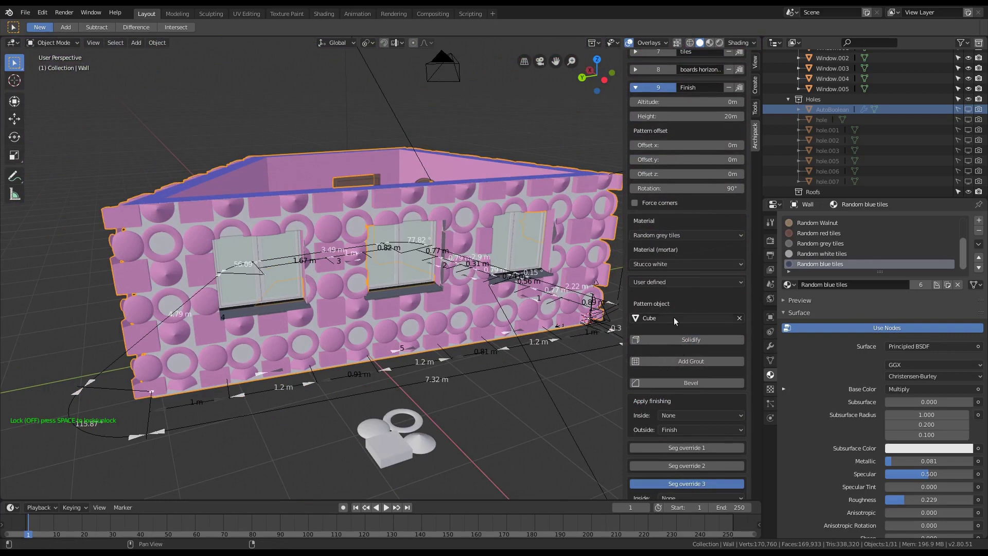
pyautogui.scroll(4, 382, 340)
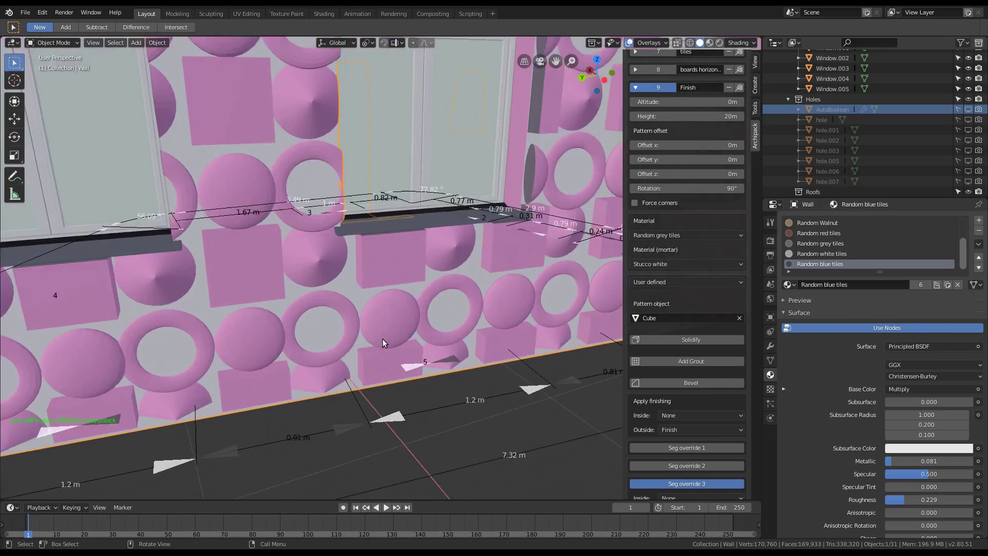
pyautogui.scroll(-2, 385, 349)
pyautogui.moveTo(385, 349); pyautogui.dragTo(352, 332, button='middle')
pyautogui.scroll(-3, 352, 332)
pyautogui.scroll(2, 361, 336)
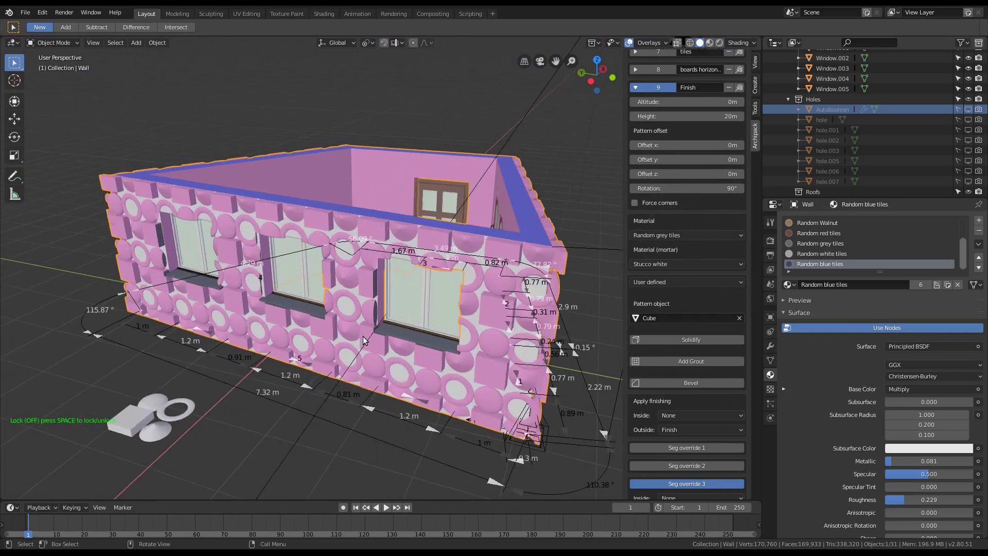
pyautogui.scroll(8, 707, 183)
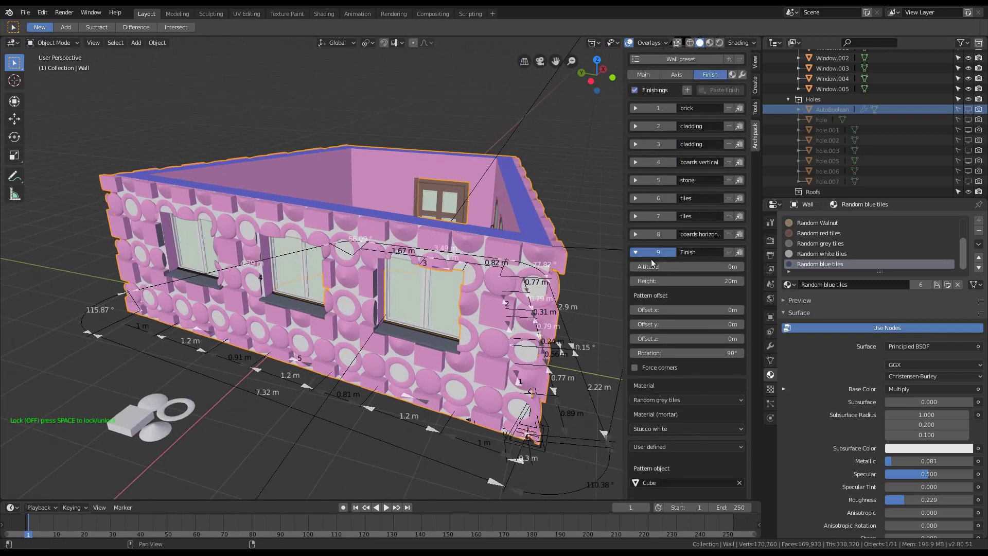
pyautogui.click(653, 252)
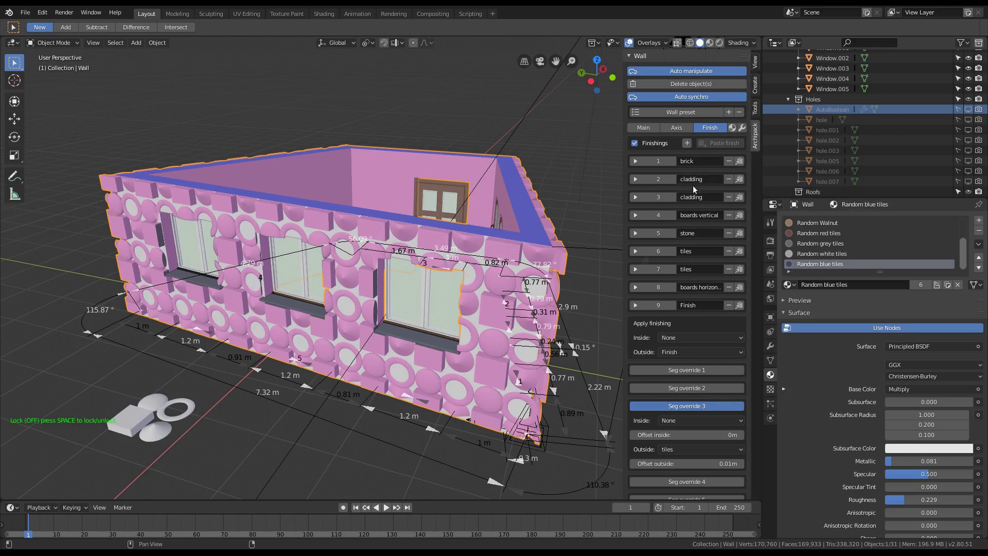
# Copy the brick finishing, paste it as finishing 10 and rename it brick2
pyautogui.click(740, 160)
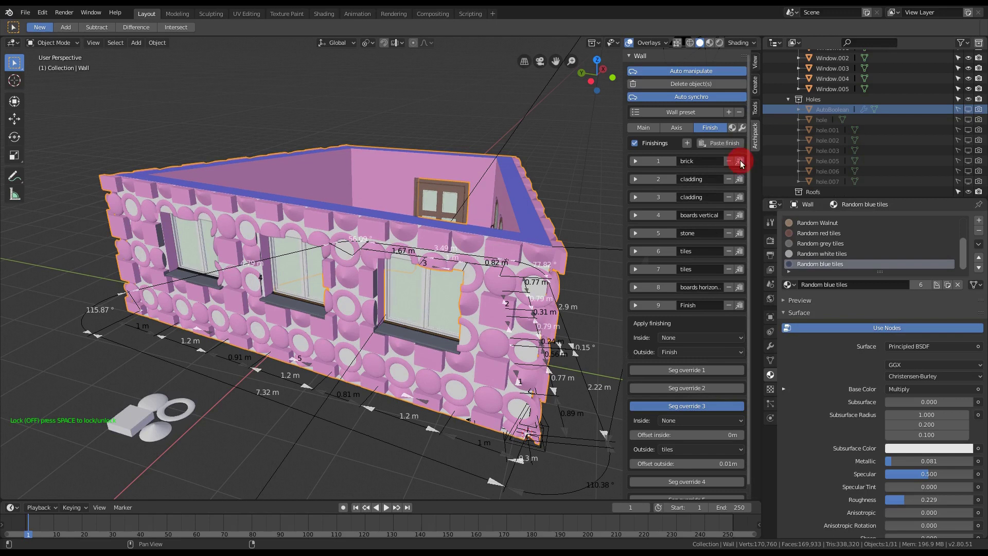
pyautogui.click(719, 143)
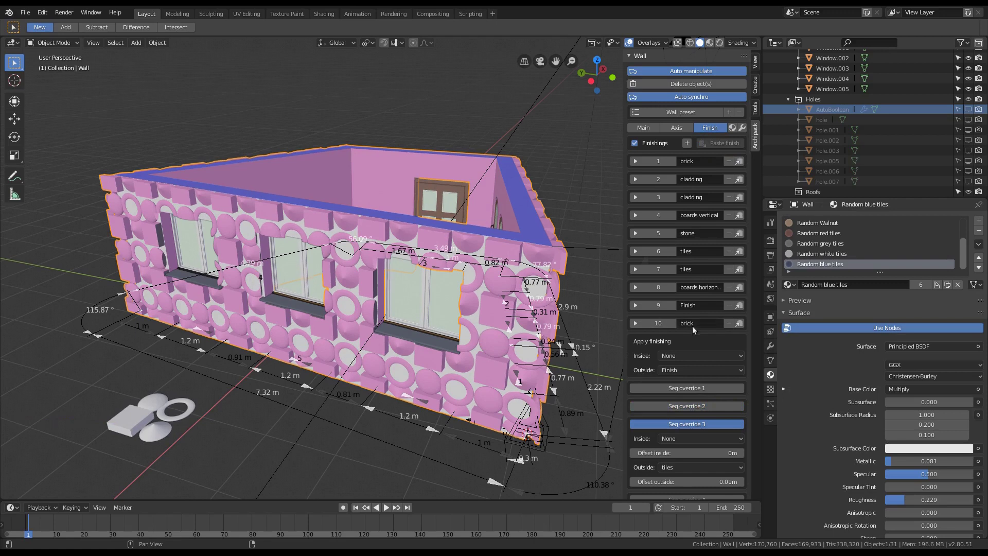
pyautogui.click(703, 323)
pyautogui.click(702, 324)
pyautogui.write('2')
pyautogui.press('Return')
# Reset the wall's Outside finishing to None, then set it to brick2
pyautogui.click(670, 369)
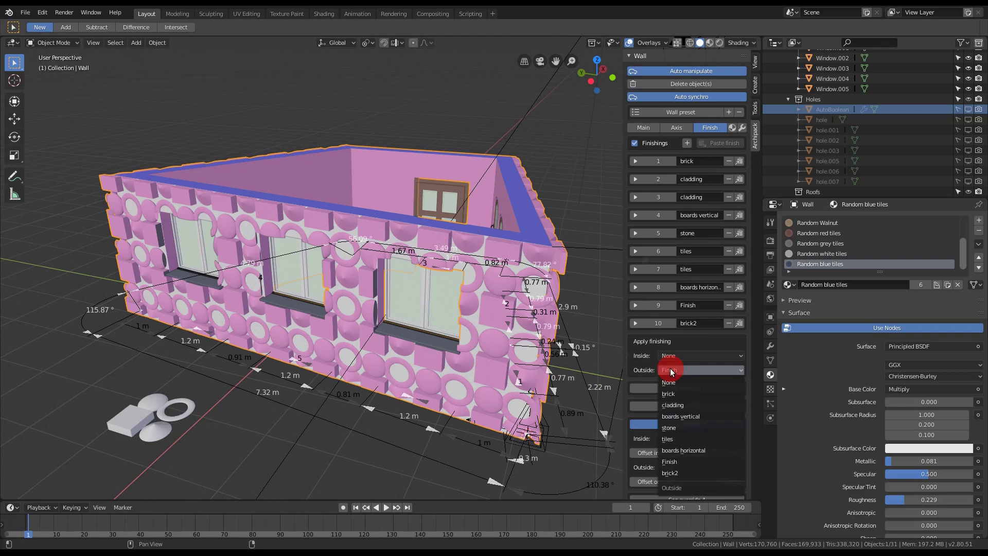
pyautogui.click(670, 382)
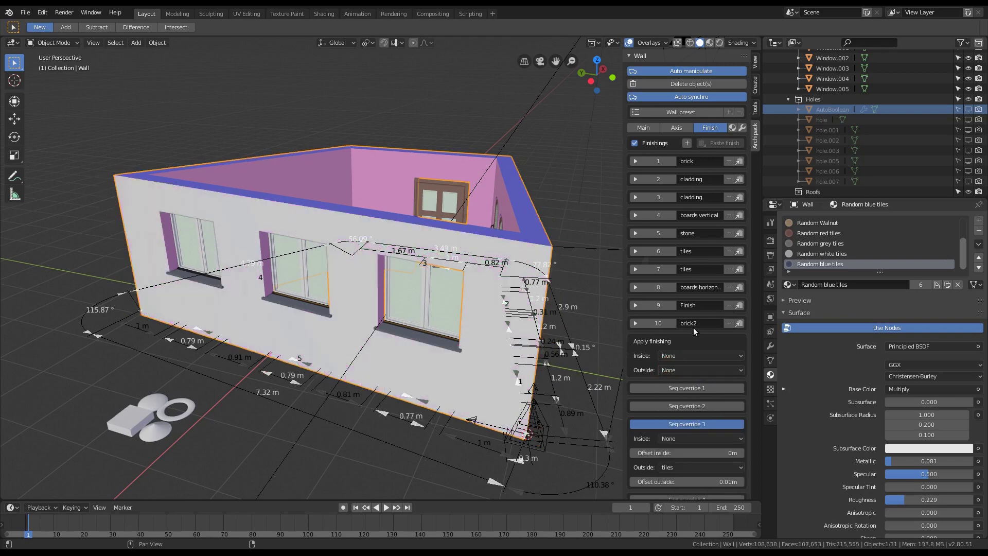
pyautogui.click(678, 370)
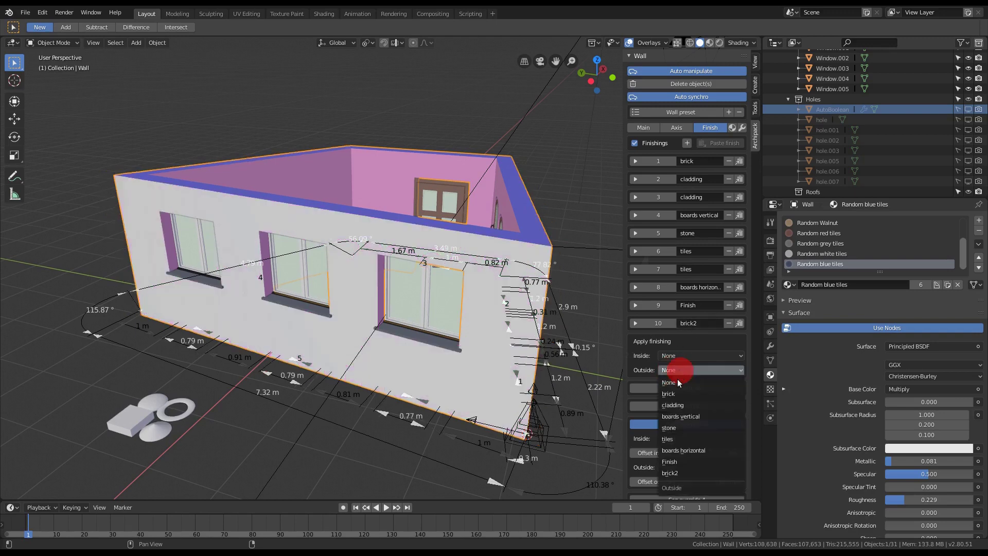
pyautogui.click(671, 472)
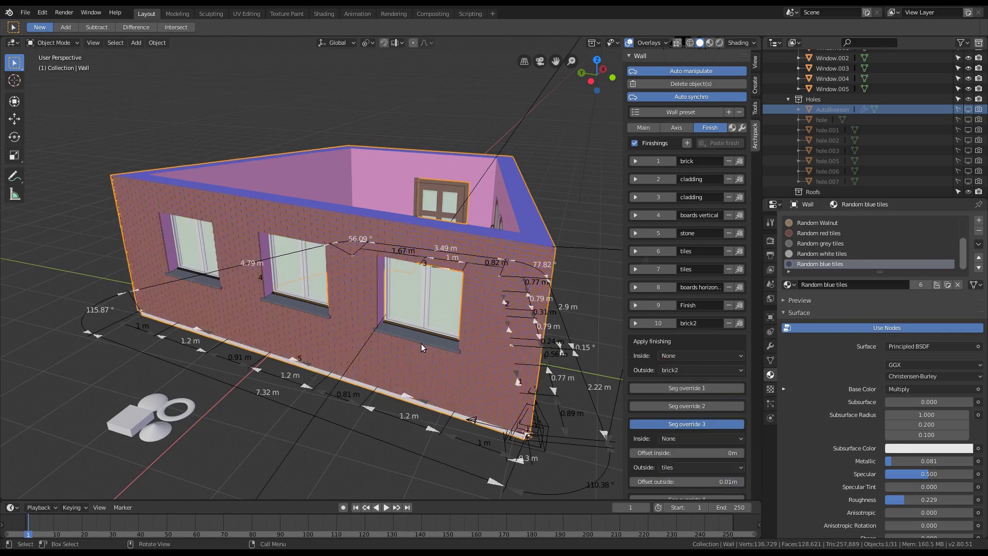
pyautogui.moveTo(423, 359); pyautogui.dragTo(392, 353, button='middle')
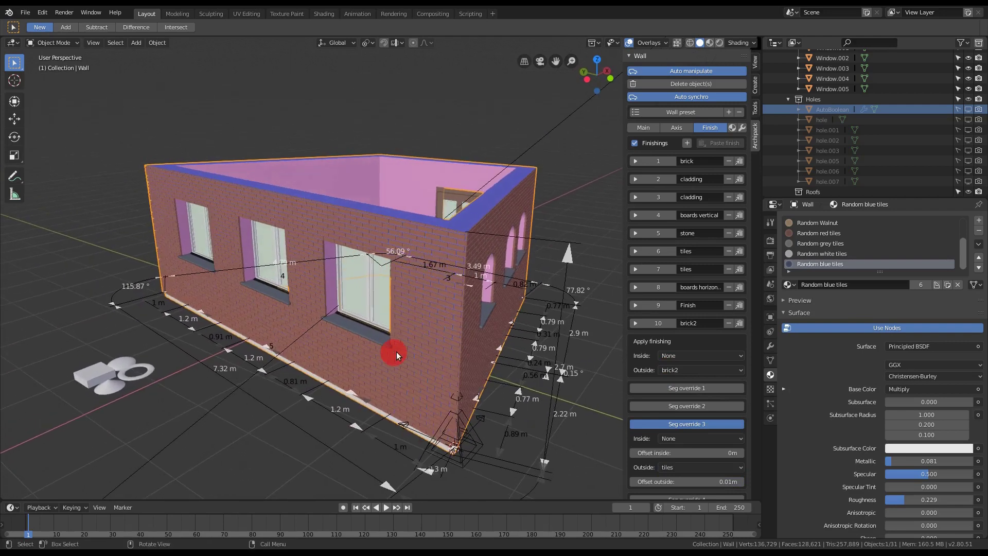
pyautogui.scroll(5, 459, 320)
pyautogui.scroll(-1, 460, 319)
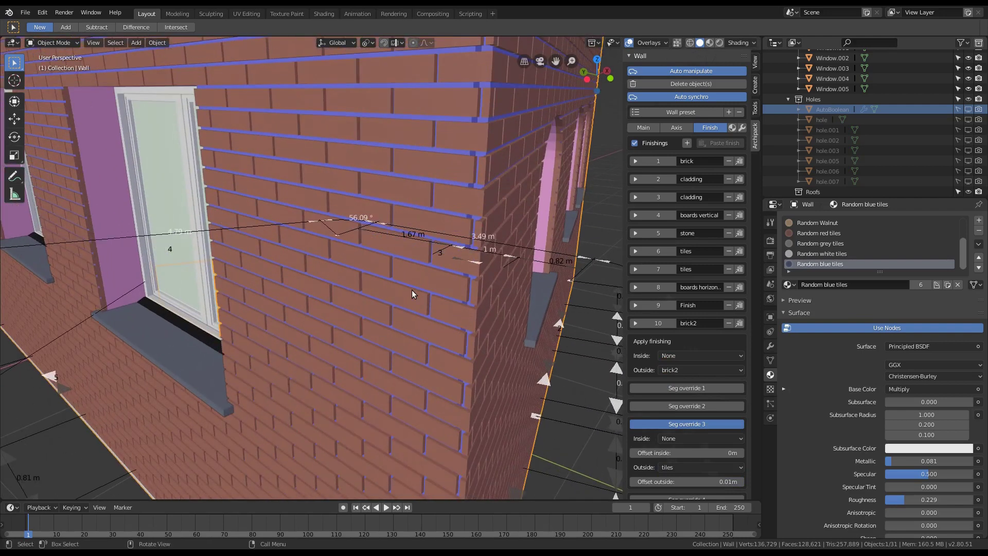
pyautogui.scroll(-4, 412, 290)
pyautogui.moveTo(413, 294); pyautogui.dragTo(403, 331, button='middle')
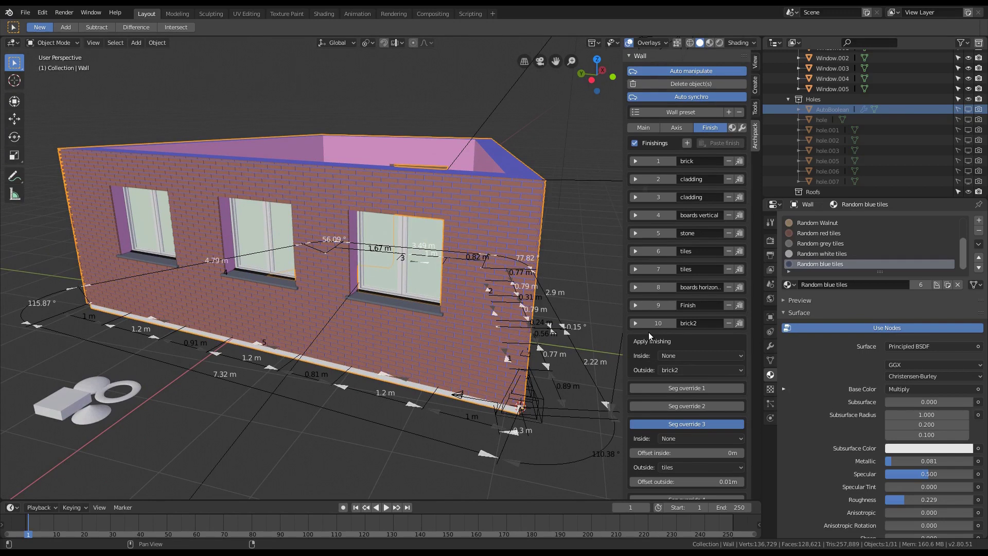
pyautogui.scroll(-1, 649, 336)
pyautogui.scroll(-5, 440, 339)
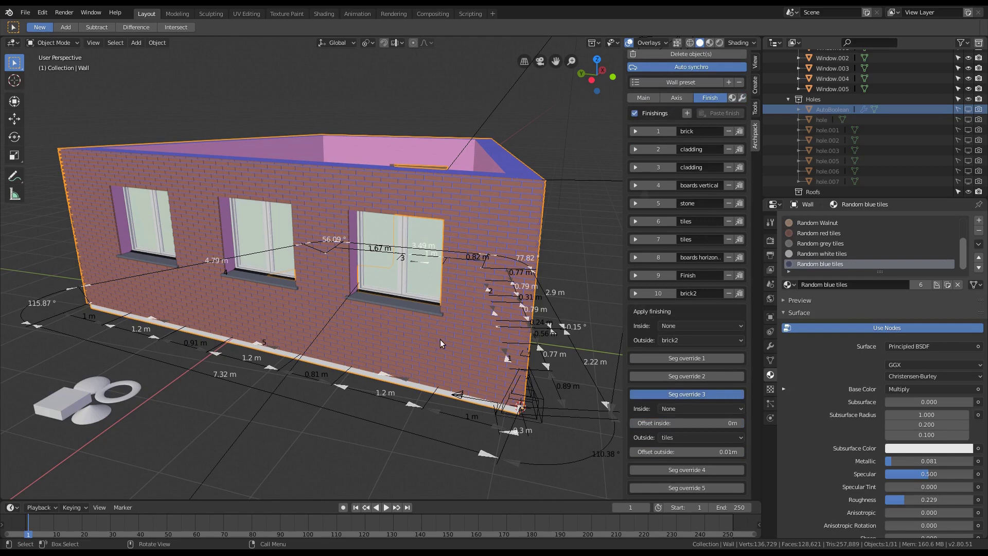
pyautogui.scroll(4, 441, 340)
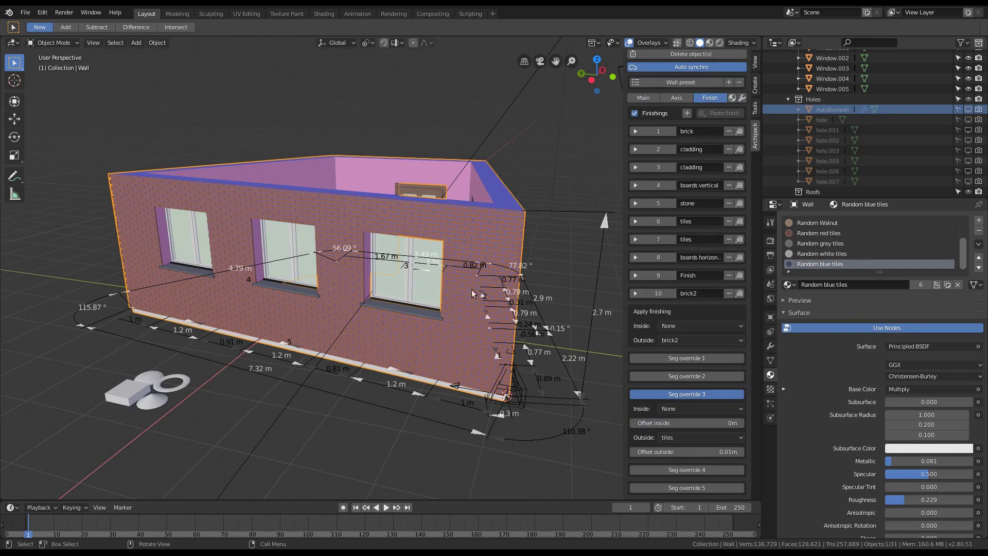
pyautogui.moveTo(512, 245); pyautogui.dragTo(534, 293, button='middle')
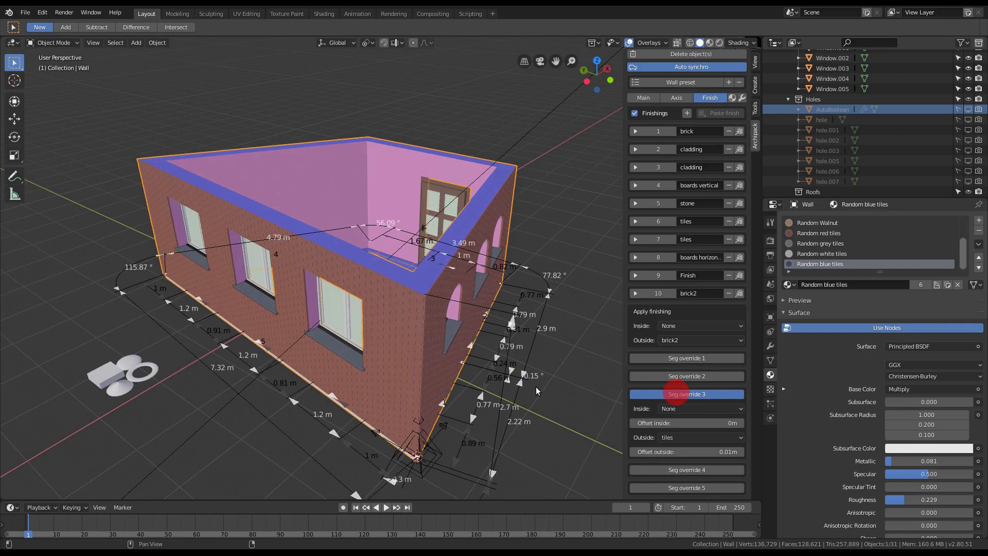
# Collapse segment override 3 and set segment 1's Outside override to stone
pyautogui.click(677, 395)
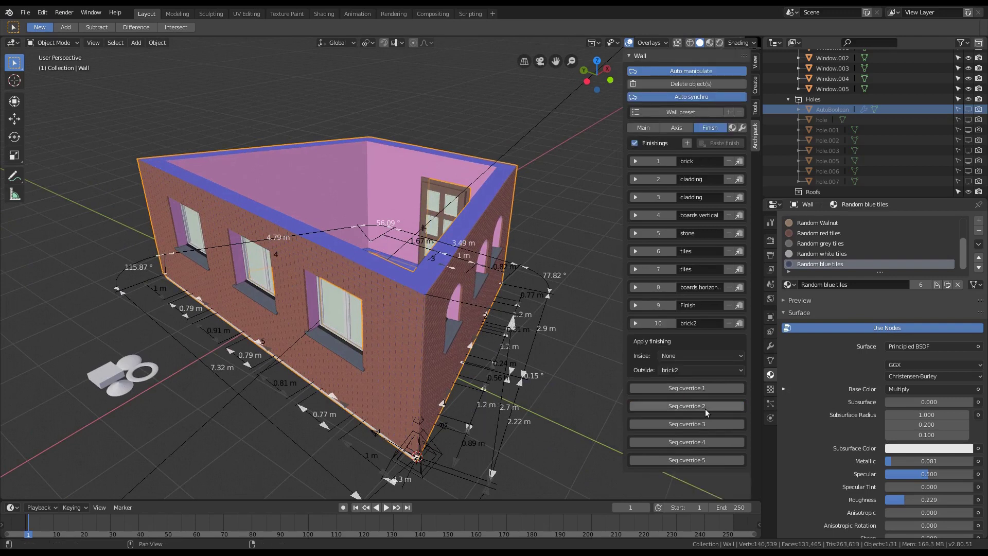
pyautogui.click(731, 129)
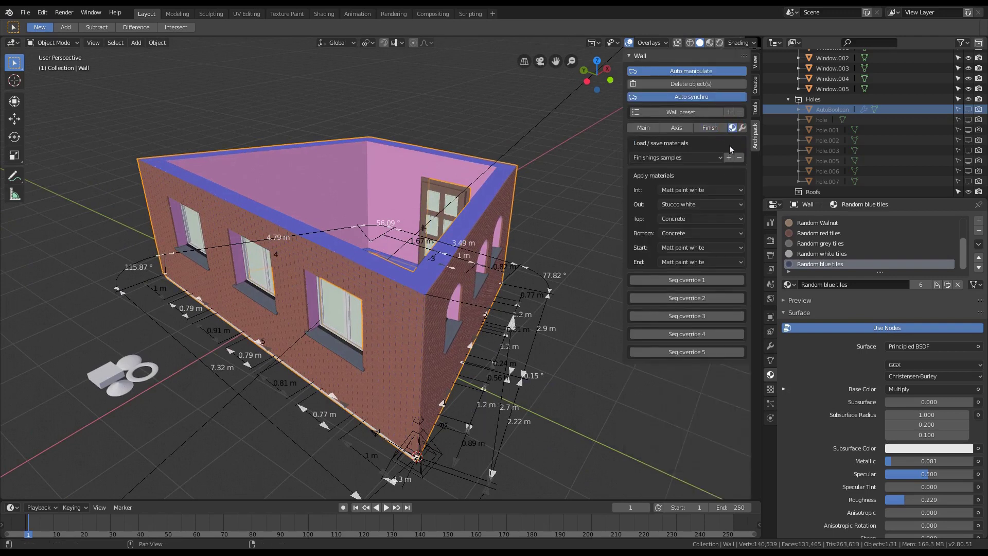
pyautogui.click(676, 280)
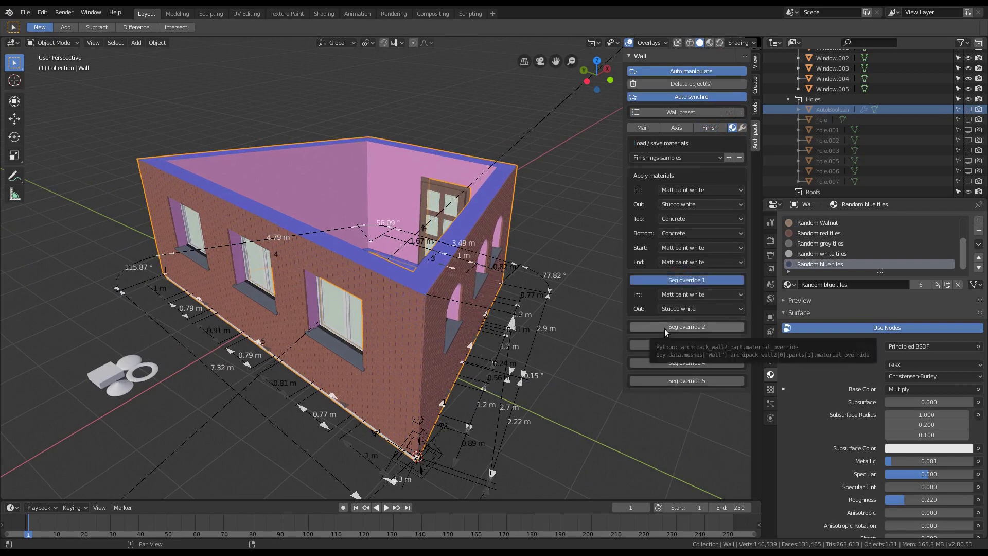
pyautogui.click(713, 128)
pyautogui.click(666, 388)
# Orbit and zoom around the house to inspect the grey stone segment beside the red brick
pyautogui.moveTo(508, 395); pyautogui.dragTo(374, 346, button='middle')
pyautogui.scroll(5, 239, 276)
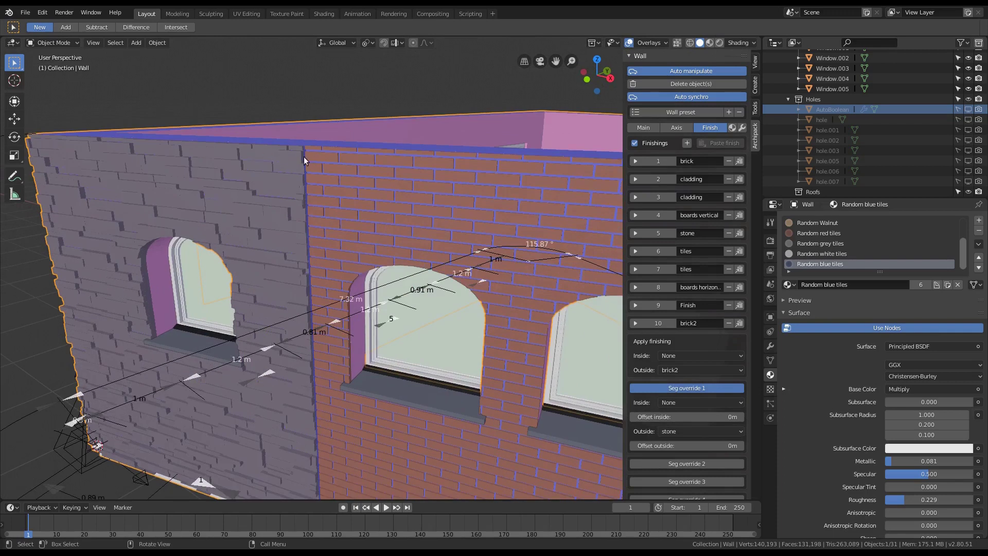
pyautogui.scroll(-3, 354, 176)
pyautogui.moveTo(315, 184)
pyautogui.mouseDown(button='middle')
pyautogui.moveTo(321, 204)
pyautogui.moveTo(307, 198)
pyautogui.mouseUp(button='middle')
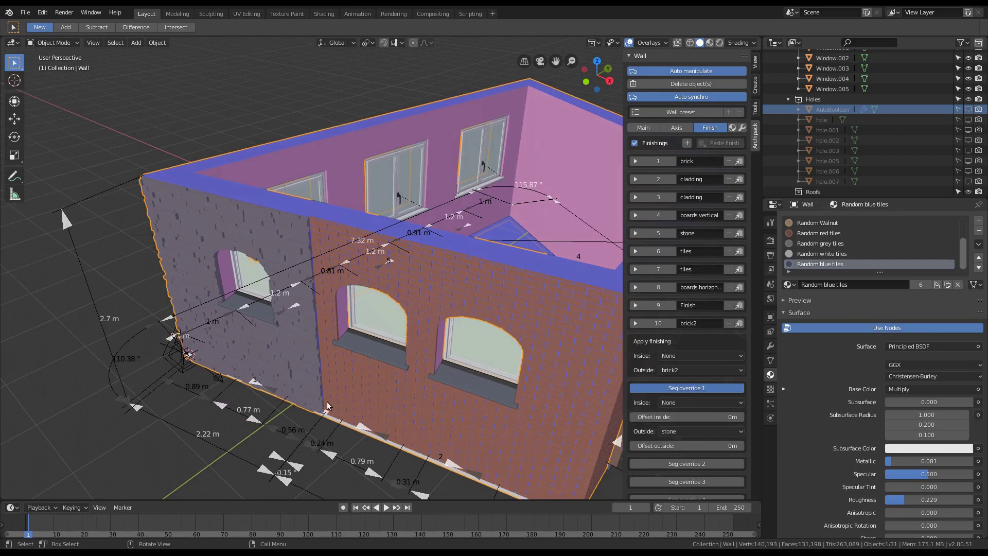
pyautogui.scroll(-3, 350, 361)
pyautogui.moveTo(351, 362); pyautogui.dragTo(411, 375, button='middle')
pyautogui.scroll(5, 396, 374)
pyautogui.scroll(-5, 348, 351)
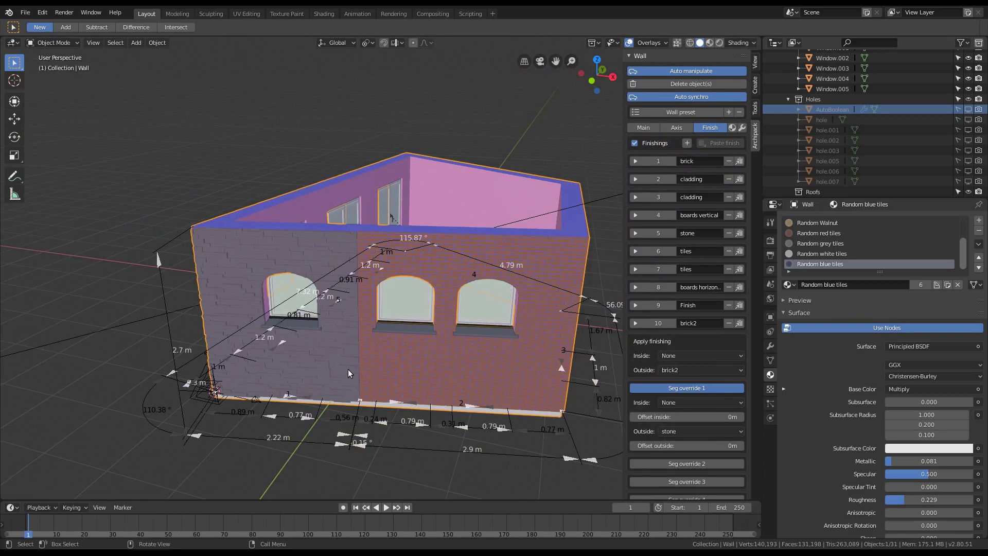
pyautogui.moveTo(376, 370); pyautogui.dragTo(273, 311, button='middle')
pyautogui.scroll(5, 289, 319)
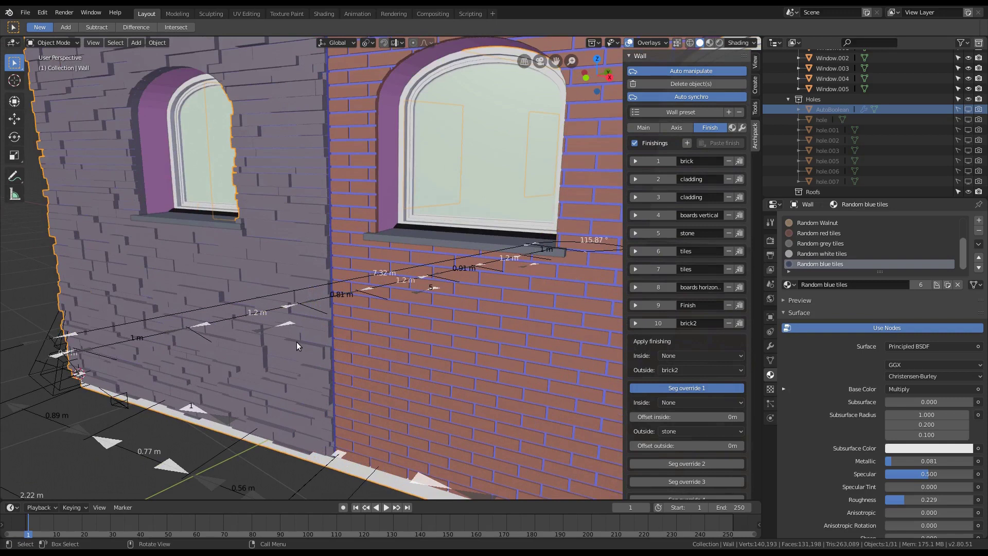
pyautogui.scroll(-3, 324, 365)
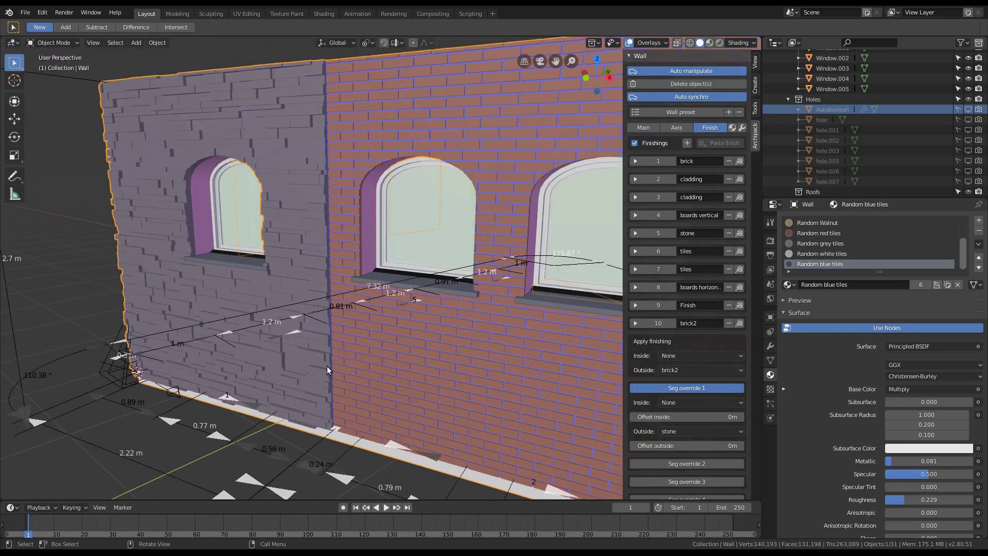